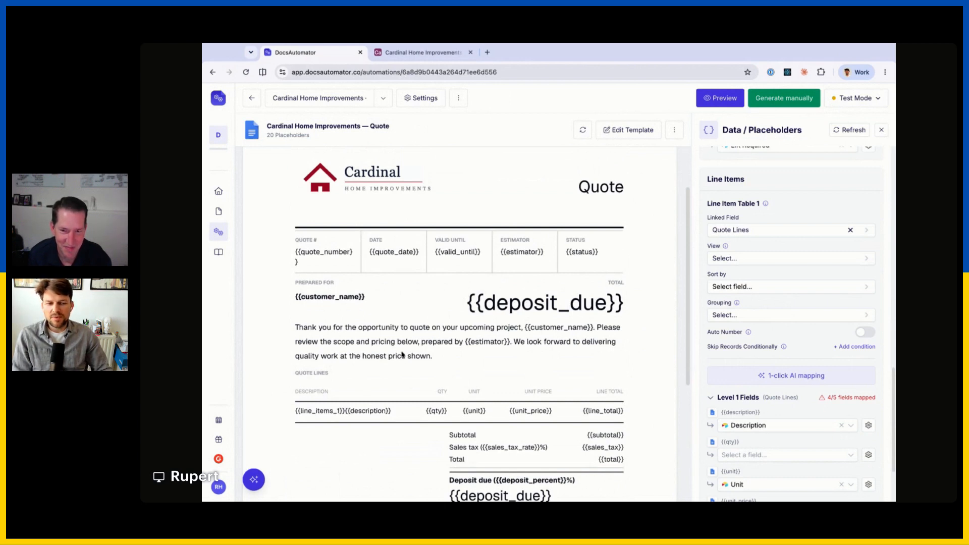
Check the quote template and its 15 mapped fields, then bring up the Cardinal Home Improvements Quotes table.
scroll(403, 354, "down", 3)
scroll(590, 344, "up", 5)
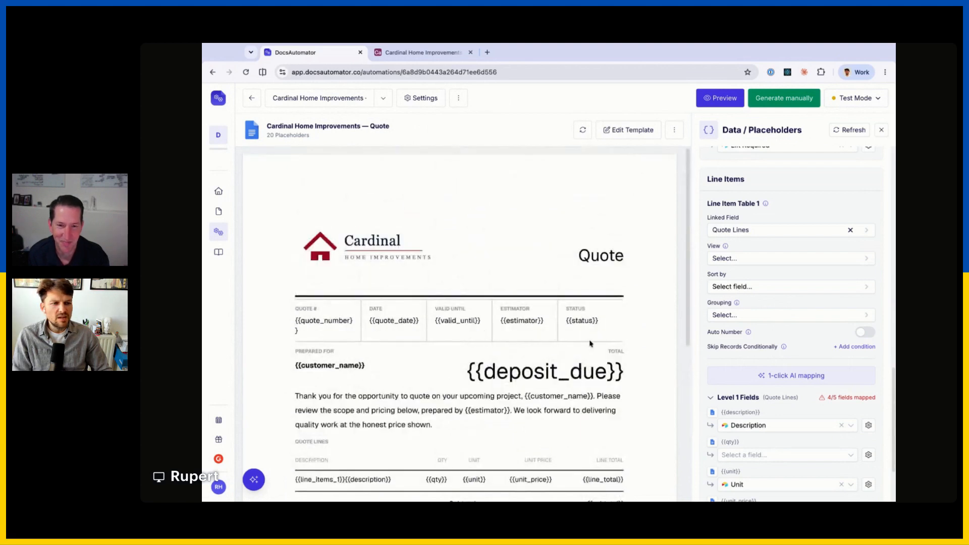
scroll(590, 344, "down", 5)
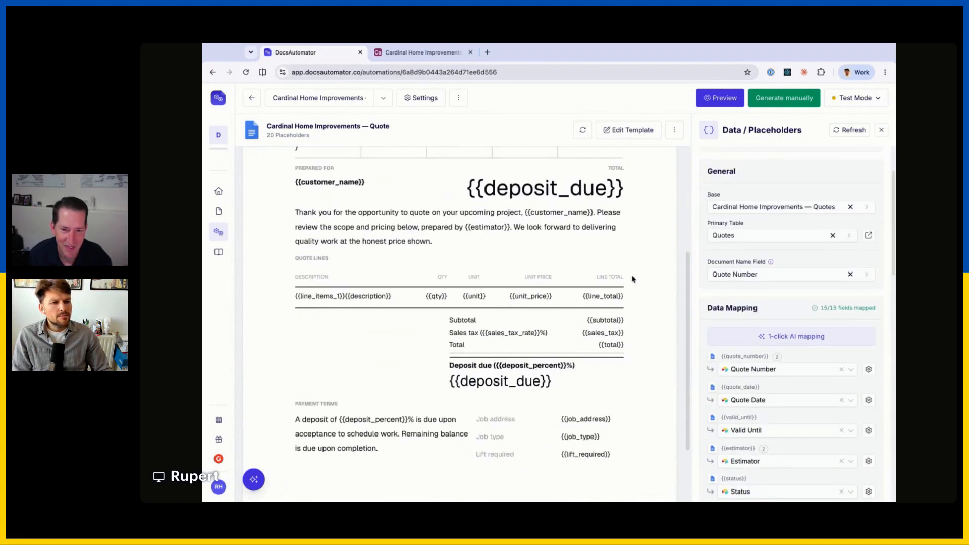
scroll(633, 279, "up", 5)
scroll(751, 285, "down", 15)
scroll(751, 285, "up", 15)
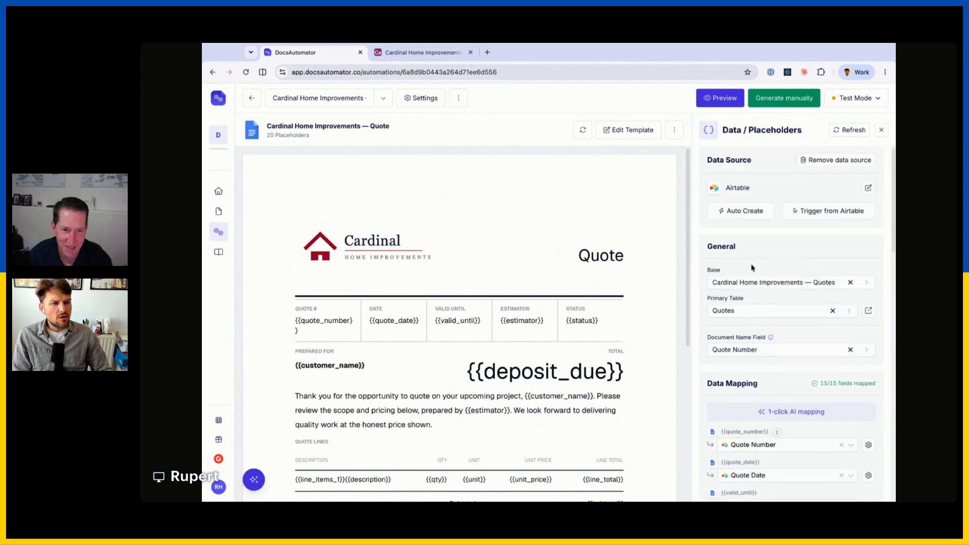
scroll(752, 267, "down", 6)
scroll(747, 242, "up", 3)
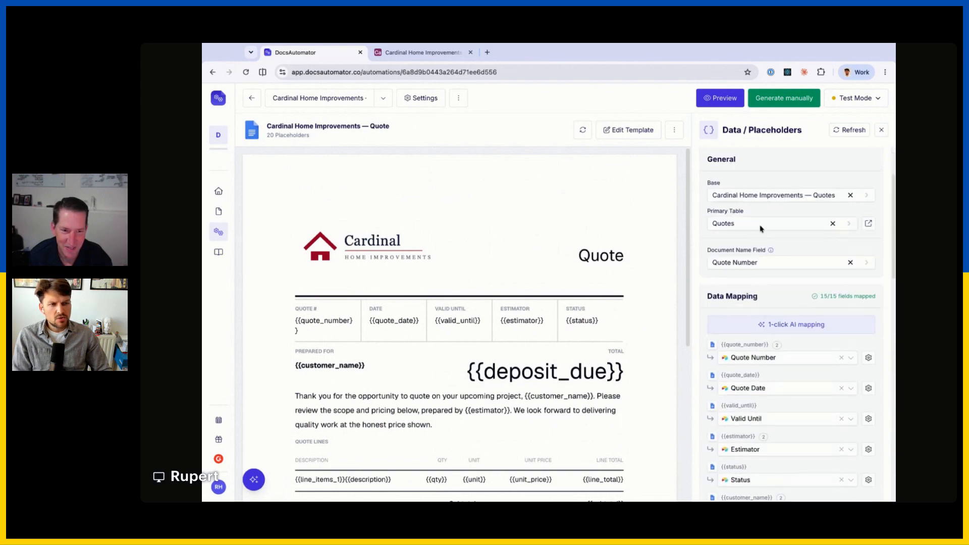
scroll(742, 237, "down", 3)
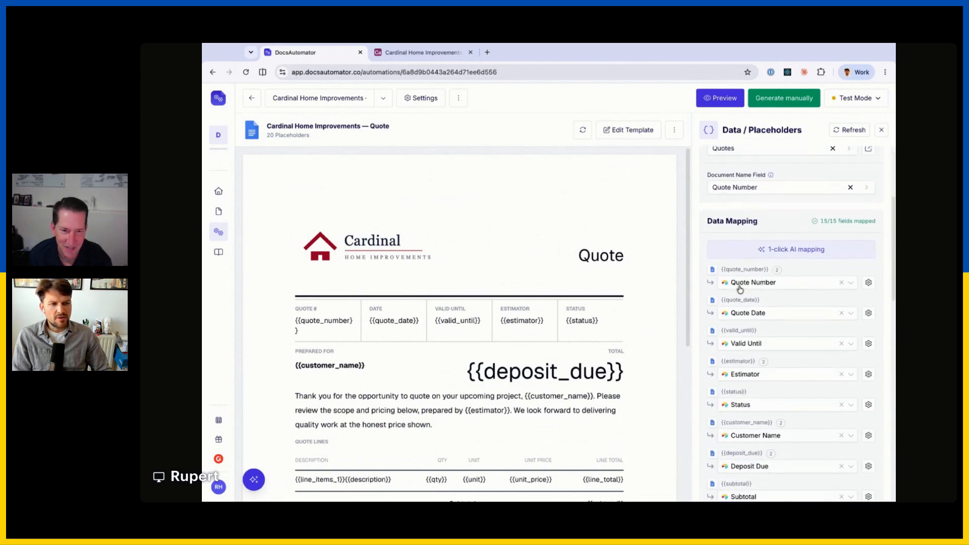
scroll(314, 318, "down", 1)
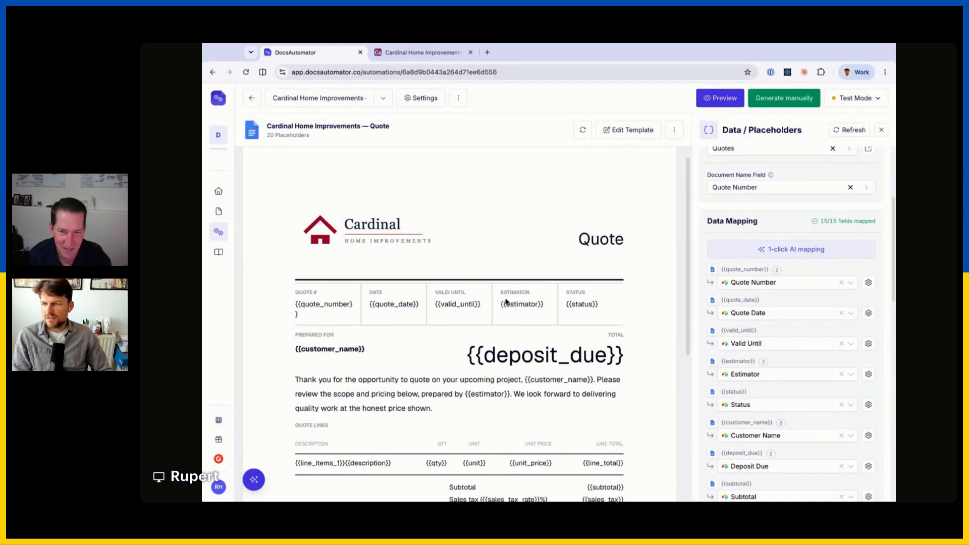
scroll(746, 242, "down", 3)
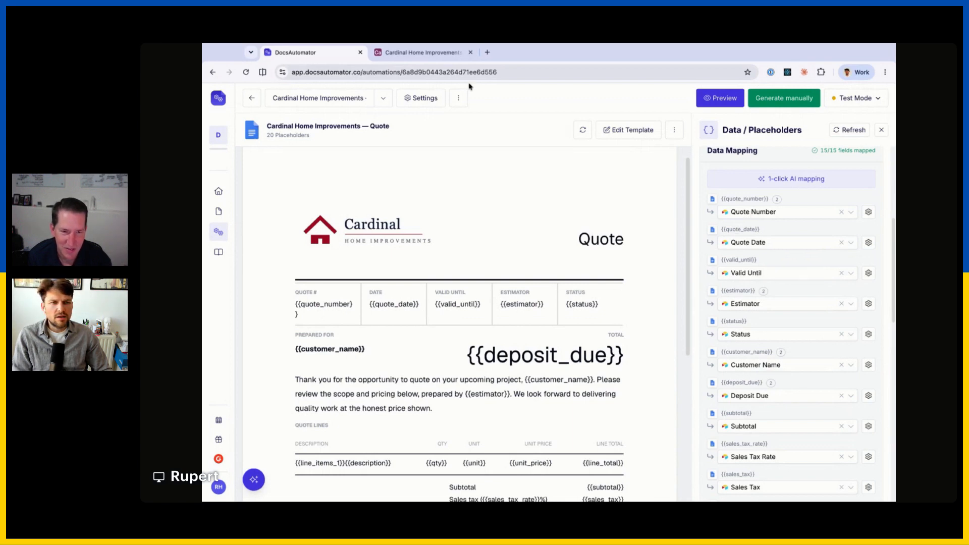
left_click(421, 53)
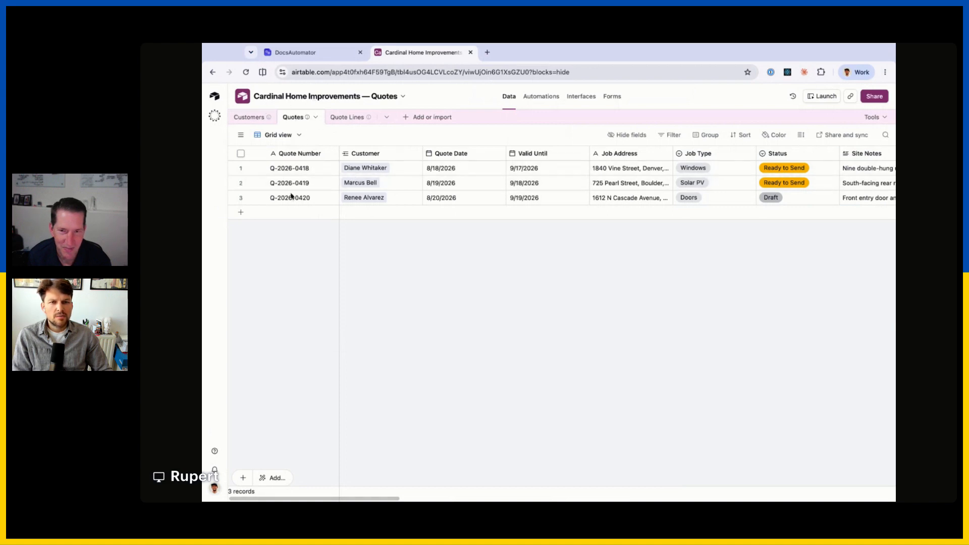
Inspect the Quote Date, Valid Until and Job Address columns, then glance back at the DocsAutomator template.
left_click(475, 154)
left_click(560, 154)
left_click(650, 156)
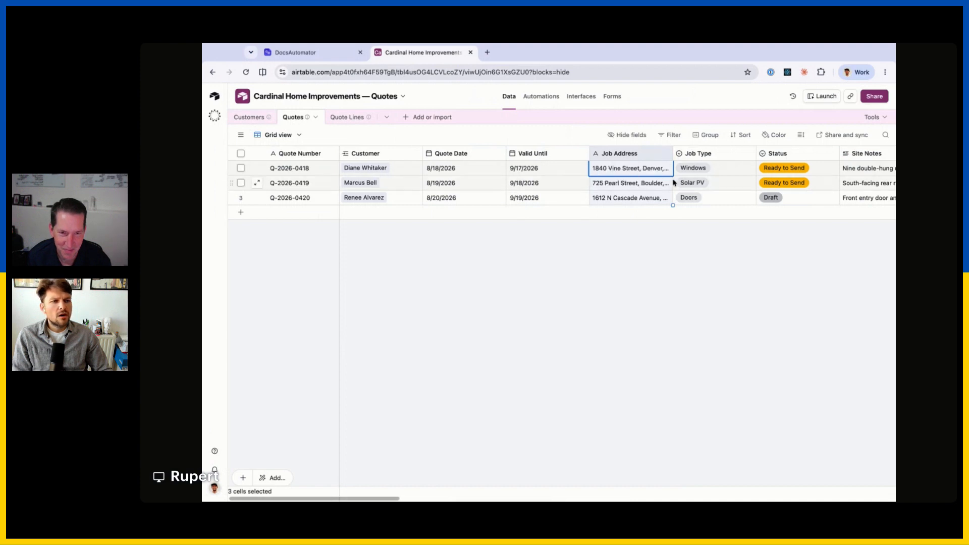
scroll(617, 171, "right", 10)
scroll(654, 172, "left", 10)
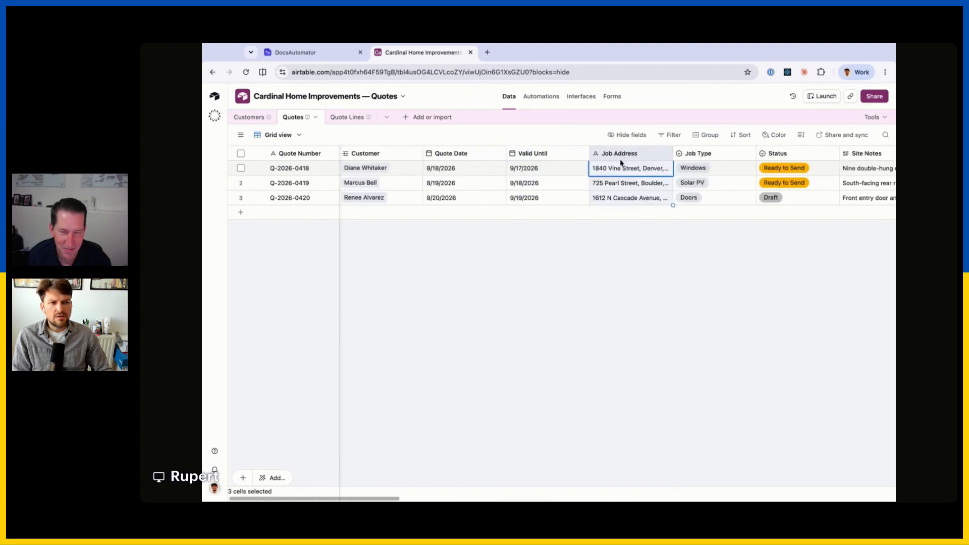
left_click(295, 52)
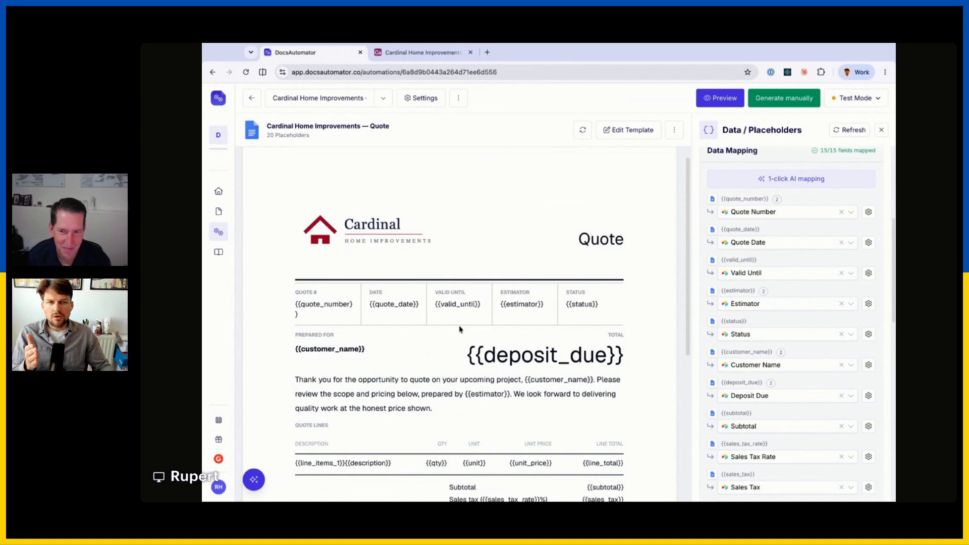
Revisit the Quotes grid, clear the column selection, and return to the DocsAutomator automation setup.
left_click(417, 51)
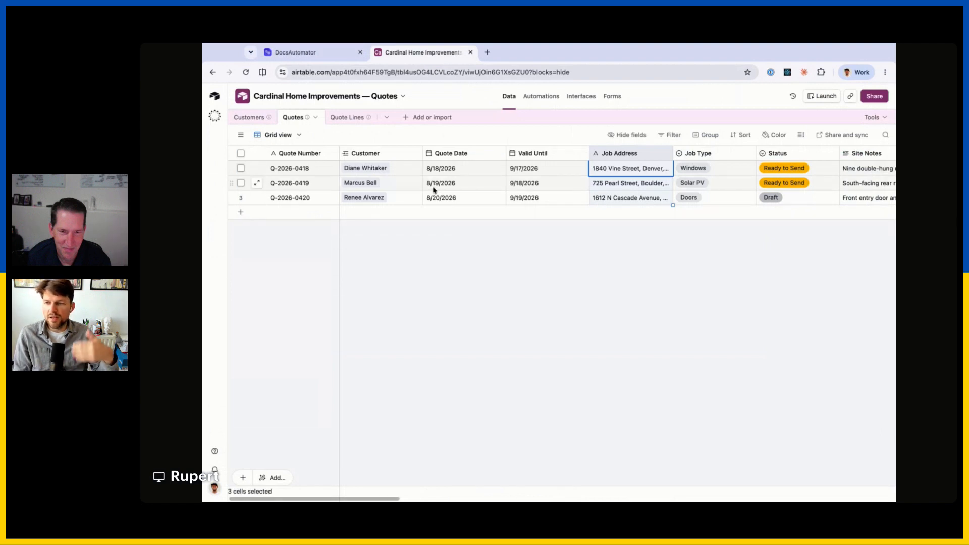
left_click(443, 238)
scroll(426, 184, "right", 3)
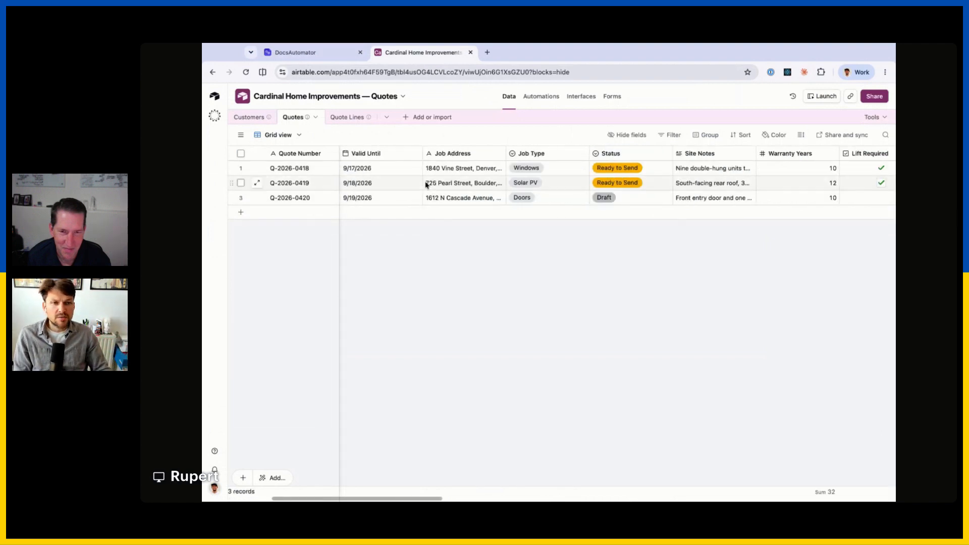
scroll(426, 185, "left", 3)
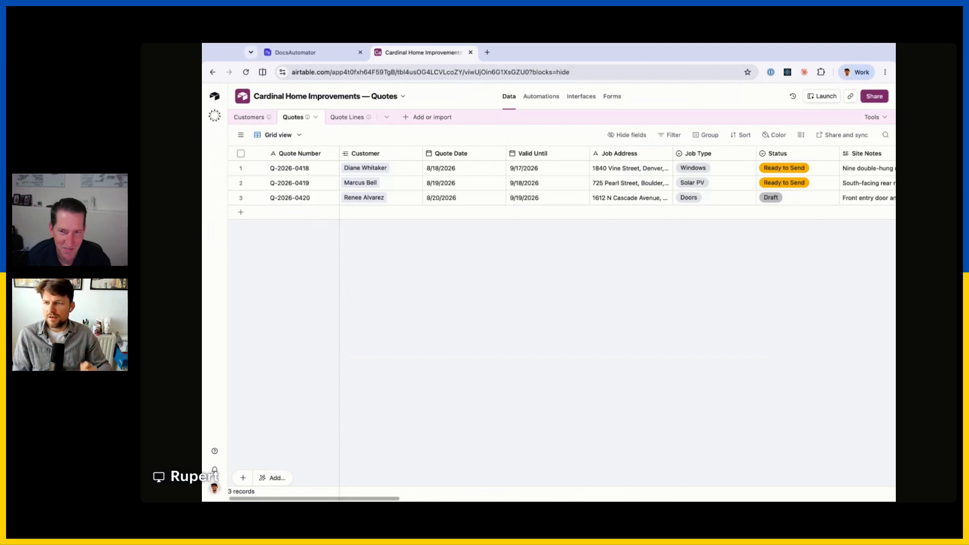
left_click(314, 54)
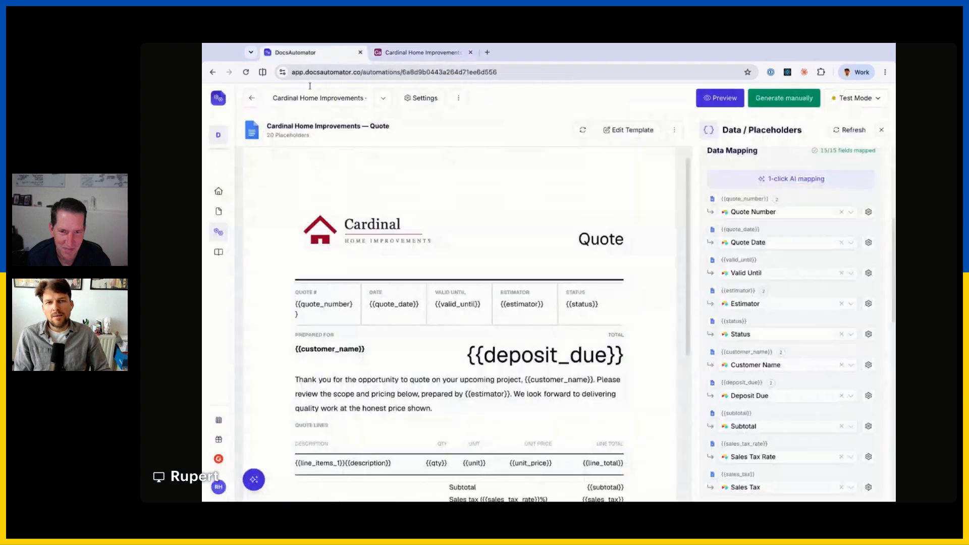
scroll(457, 314, "down", 3)
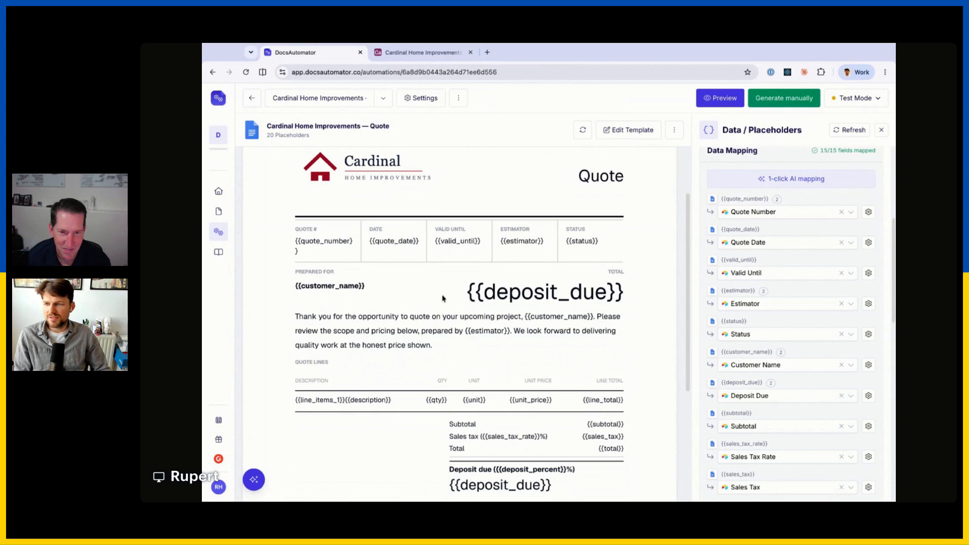
scroll(510, 295, "down", 1)
scroll(508, 287, "up", 3)
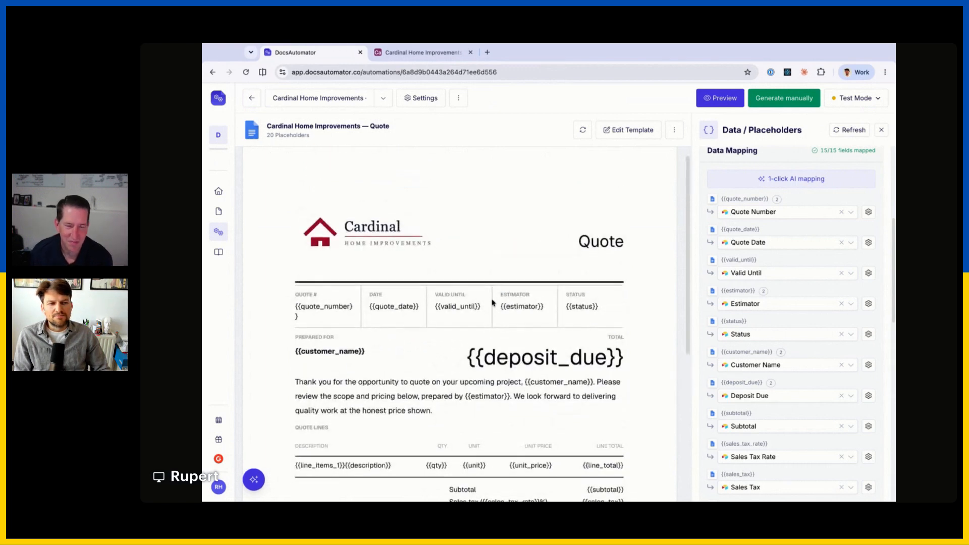
scroll(508, 288, "down", 4)
scroll(734, 280, "down", 5)
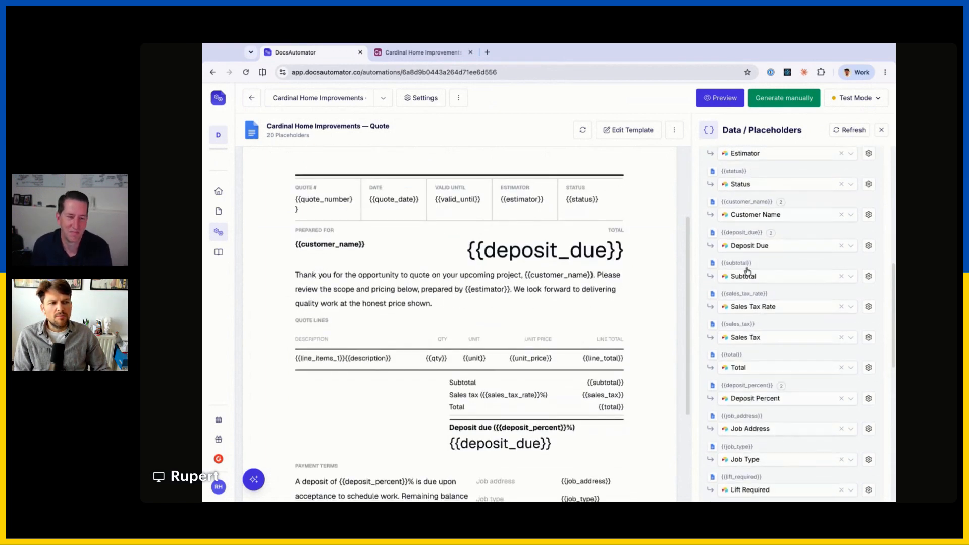
scroll(746, 274, "up", 4)
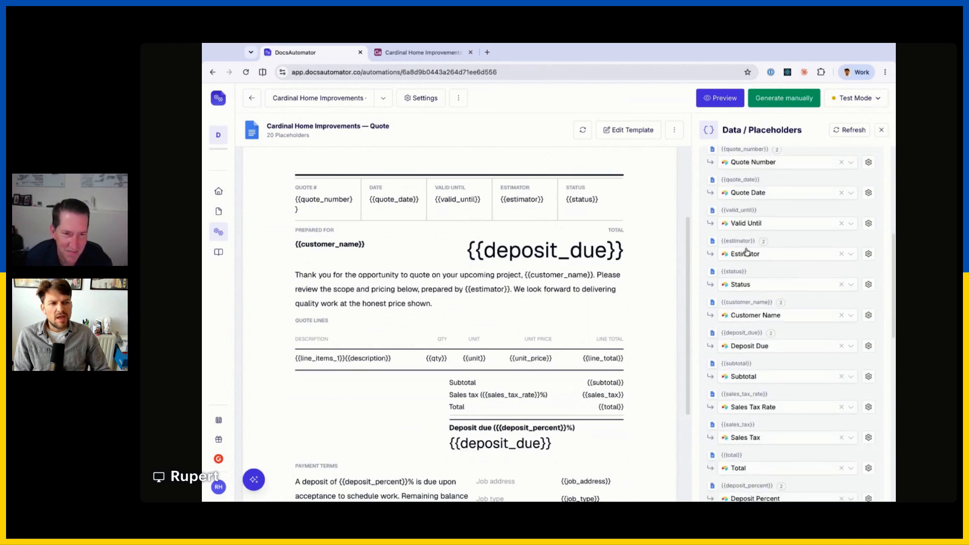
scroll(744, 265, "down", 10)
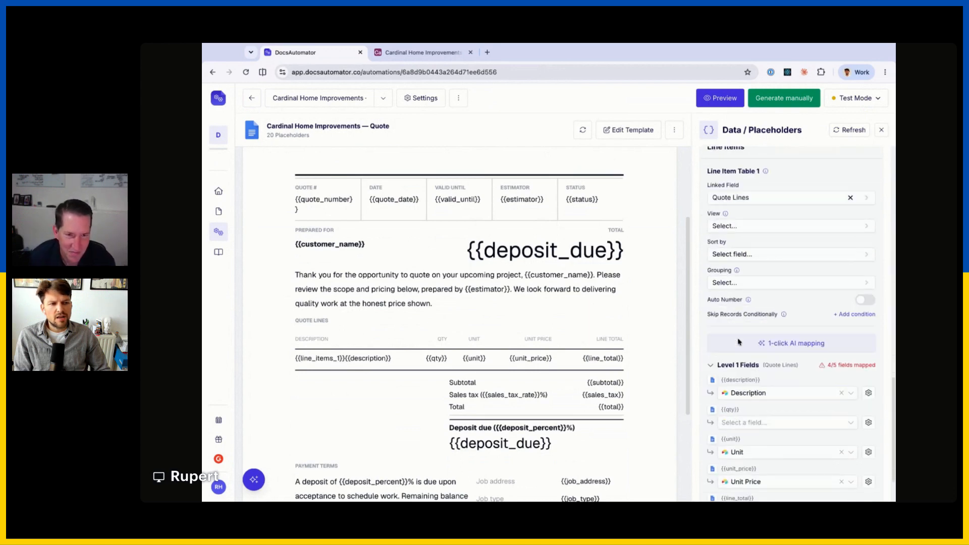
scroll(738, 283, "up", 2)
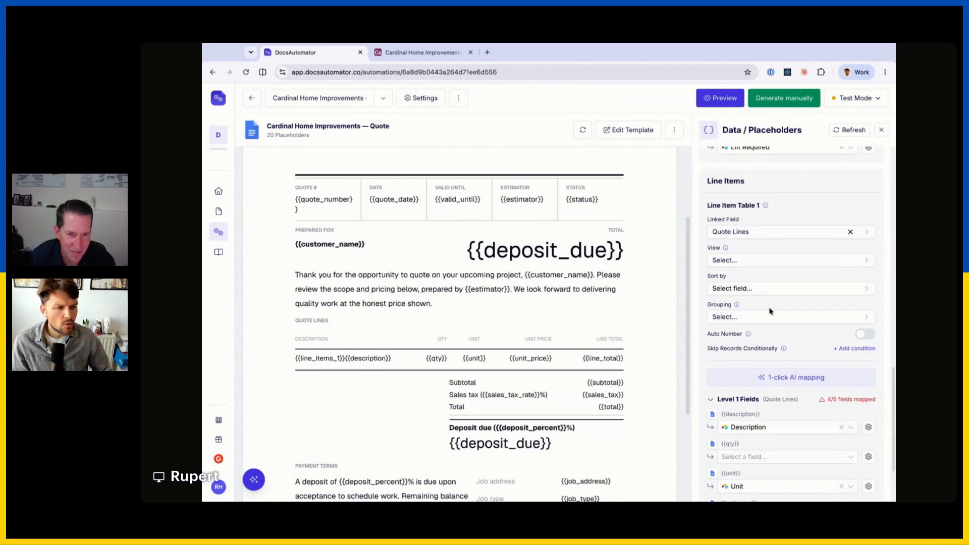
scroll(778, 384, "down", 1)
scroll(785, 390, "down", 2)
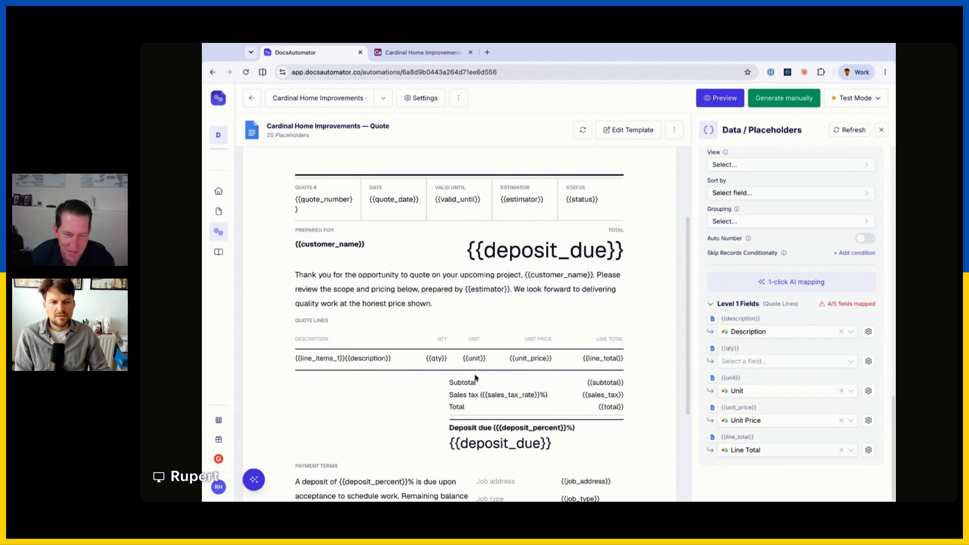
scroll(475, 378, "down", 2)
scroll(563, 281, "up", 5)
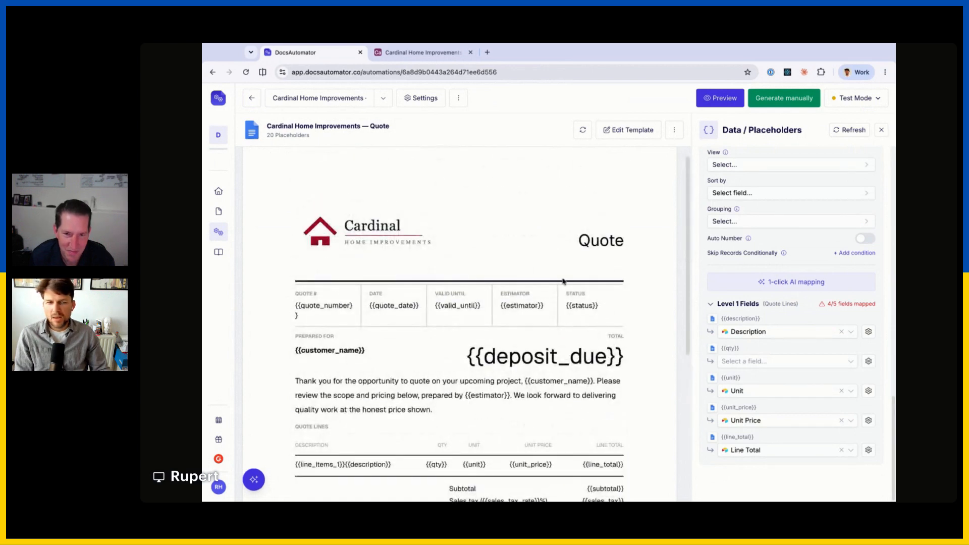
Generate a preview PDF for quote Q-2026-0419.
left_click(699, 102)
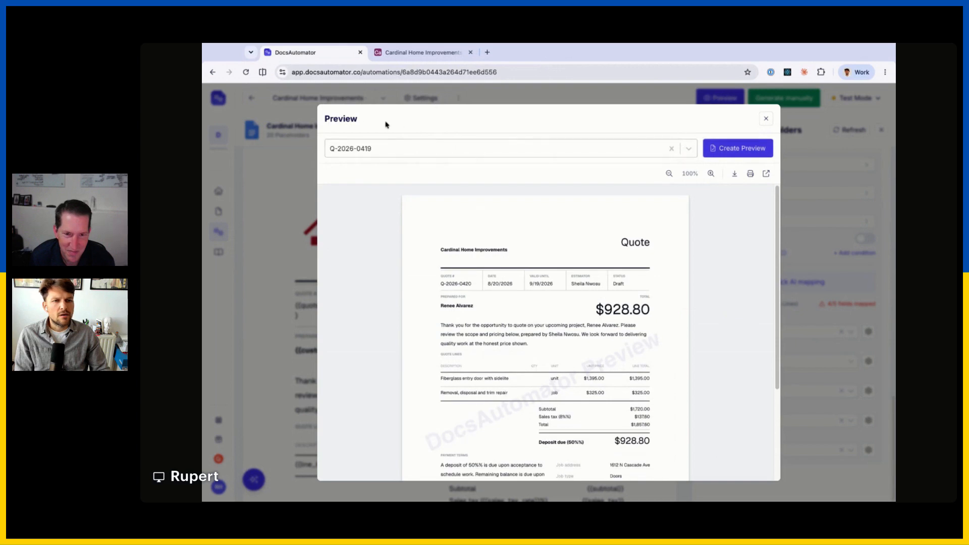
left_click(412, 55)
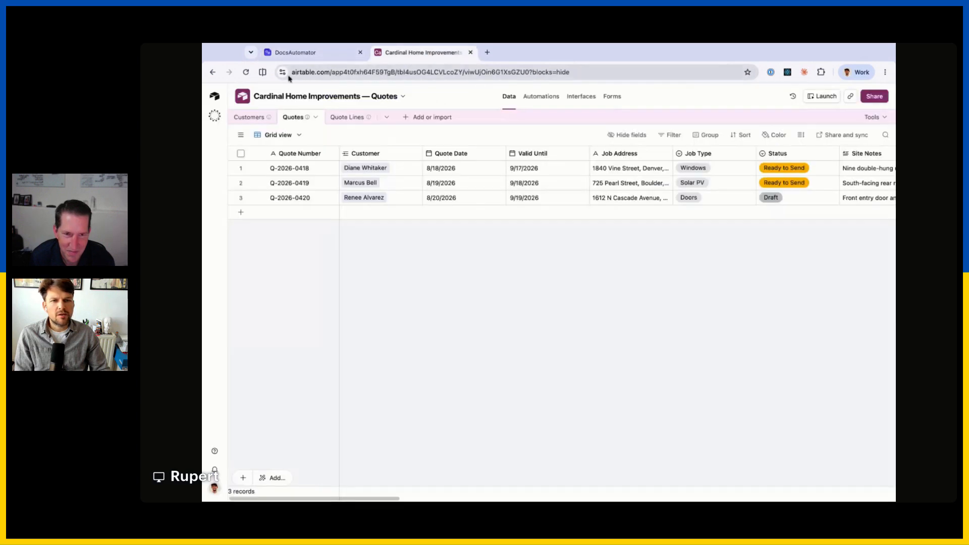
left_click(303, 52)
left_click(370, 151)
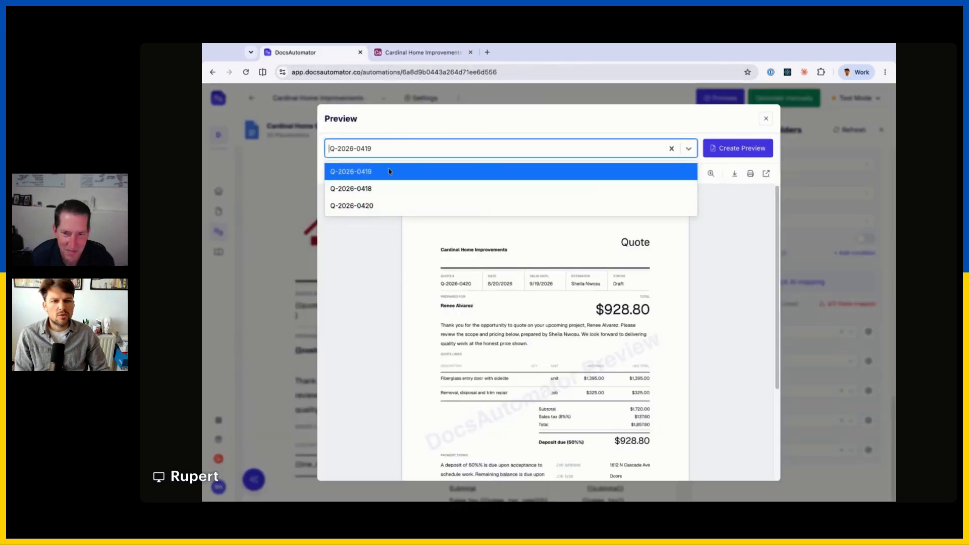
left_click(405, 129)
left_click(756, 149)
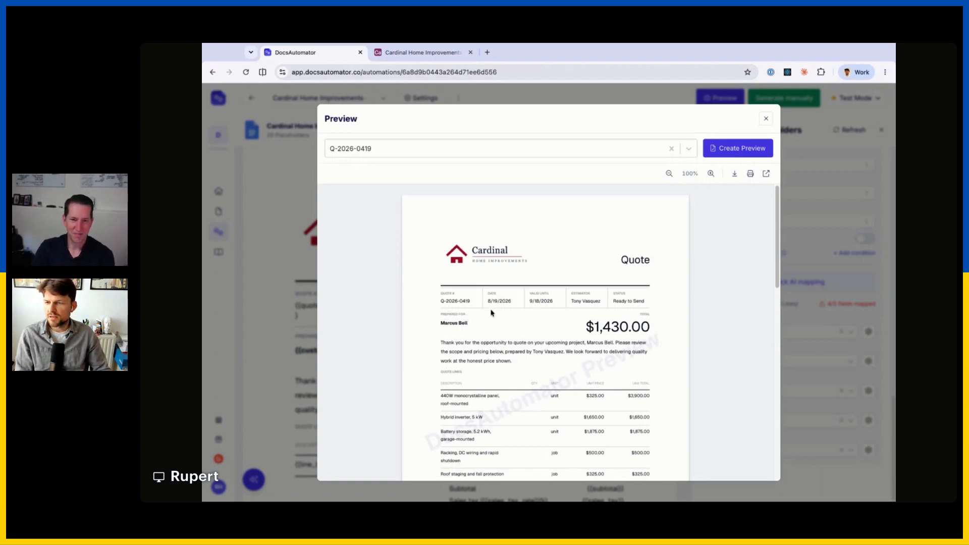
Check the filled quote preview and open it as a PDF in a new tab.
scroll(534, 294, "down", 3)
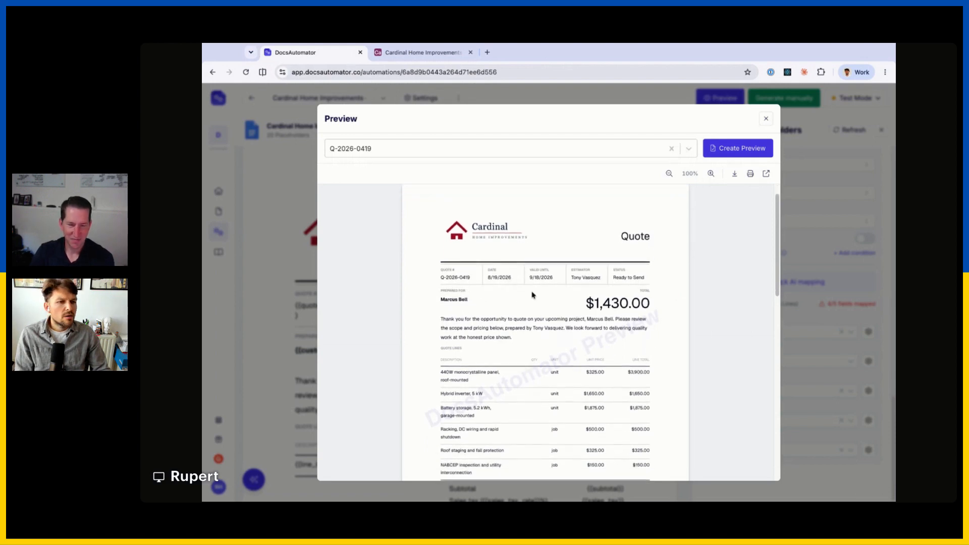
scroll(544, 270, "down", 10)
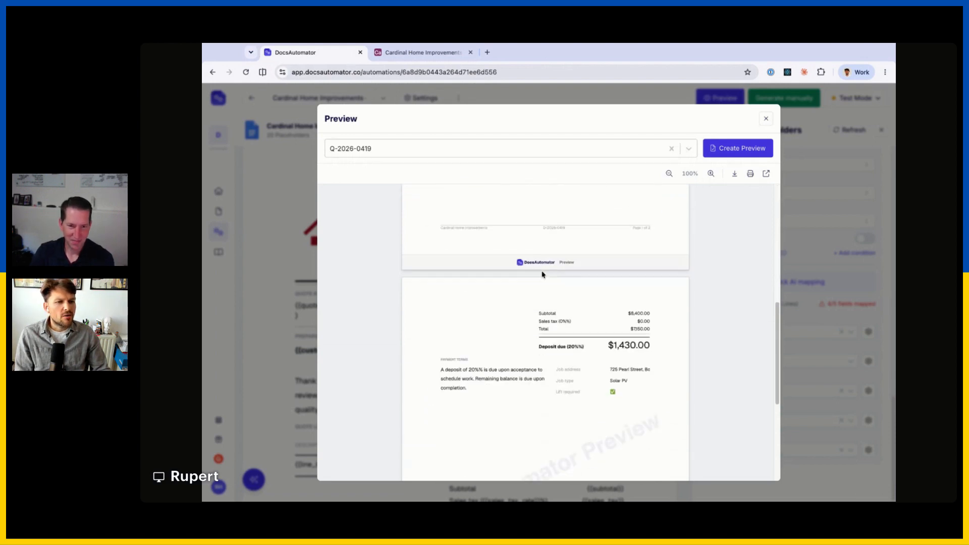
scroll(542, 273, "up", 12)
left_click(766, 173)
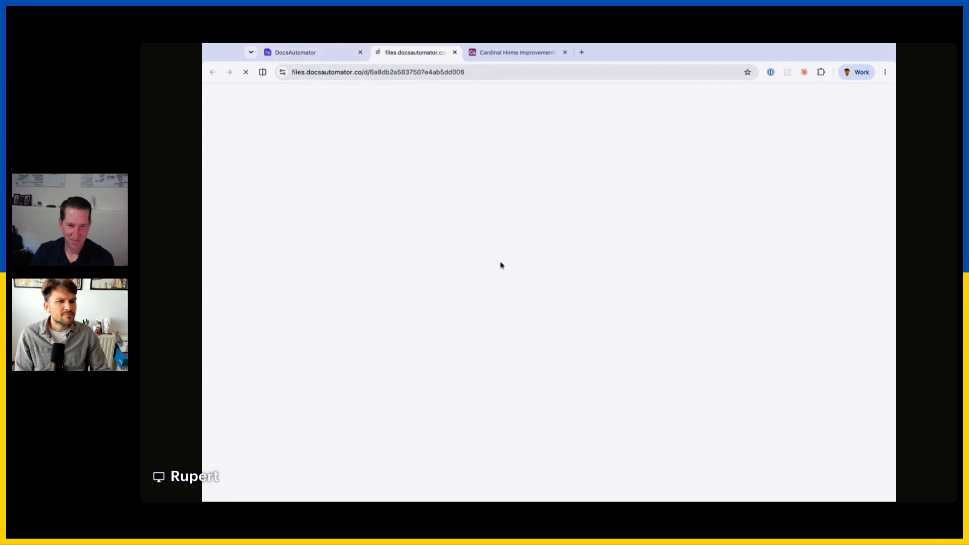
scroll(515, 240, "down", 3)
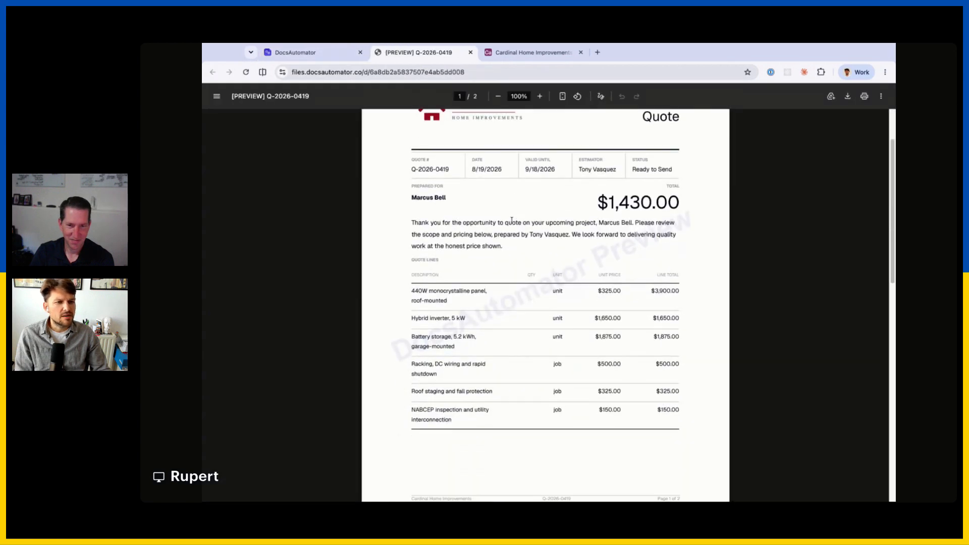
scroll(507, 242, "up", 3)
scroll(497, 262, "down", 15)
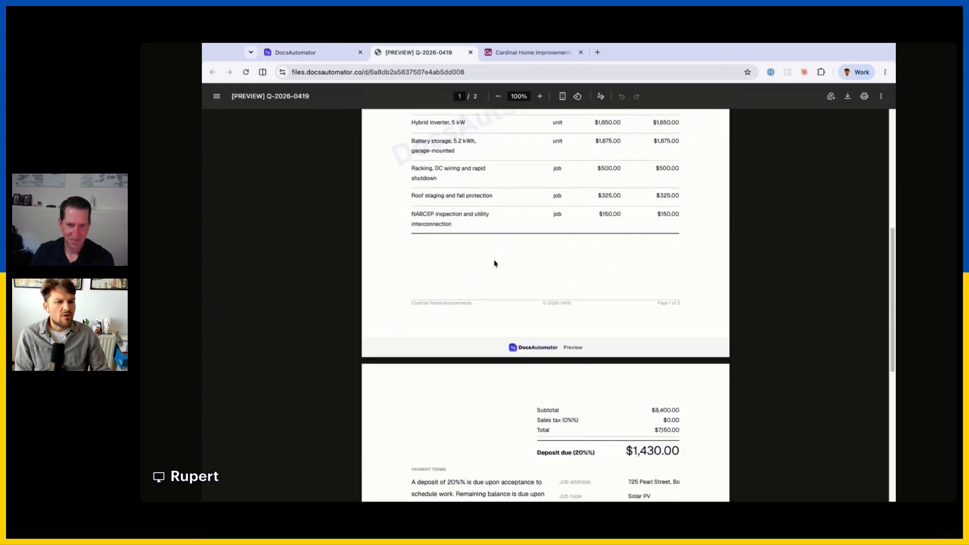
scroll(494, 264, "up", 15)
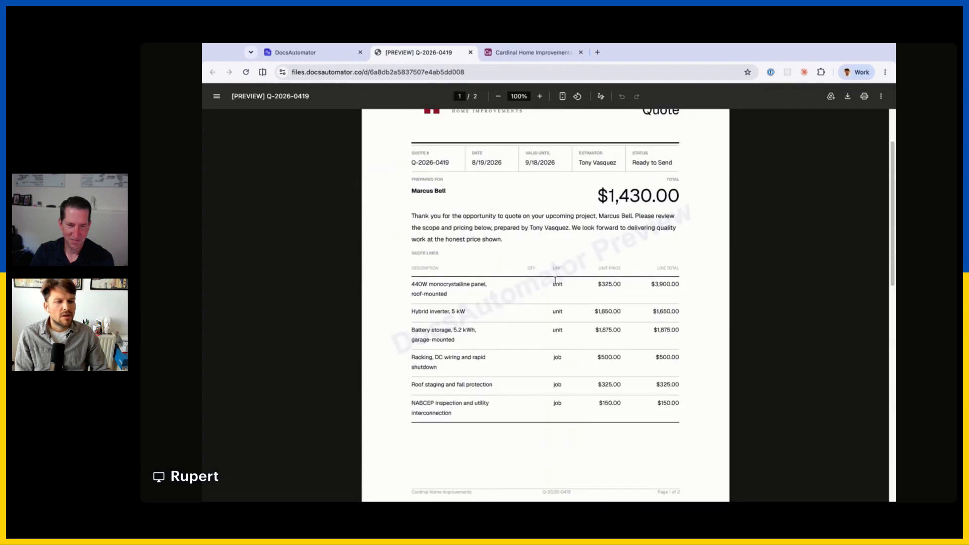
scroll(553, 278, "up", 2)
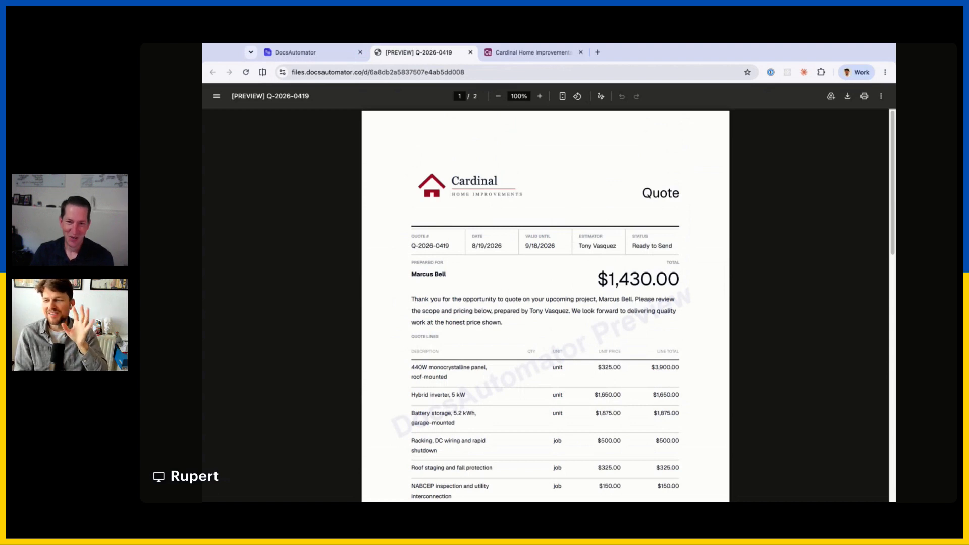
scroll(659, 335, "down", 1)
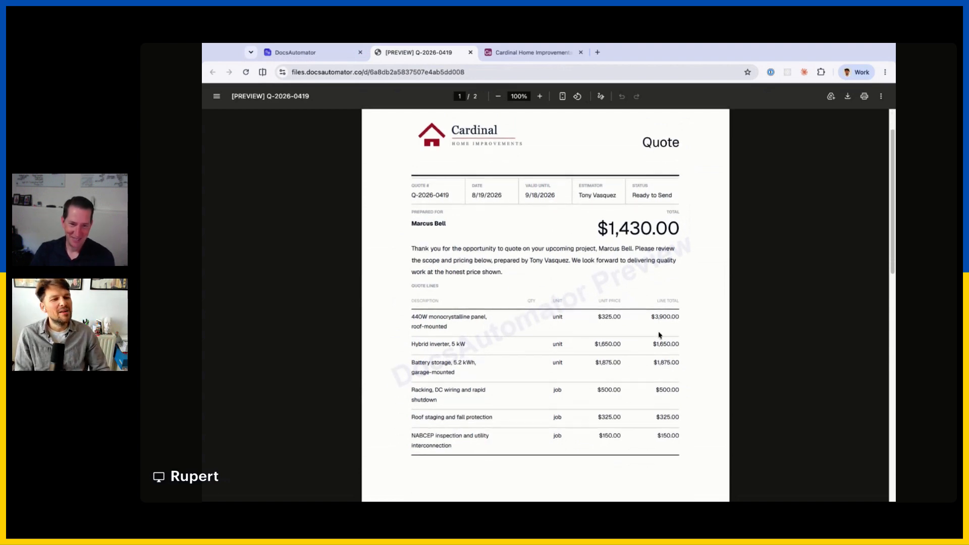
mouse_move(609, 229)
left_mouse_down()
mouse_move(651, 229)
mouse_move(620, 227)
left_mouse_up()
left_click(610, 242)
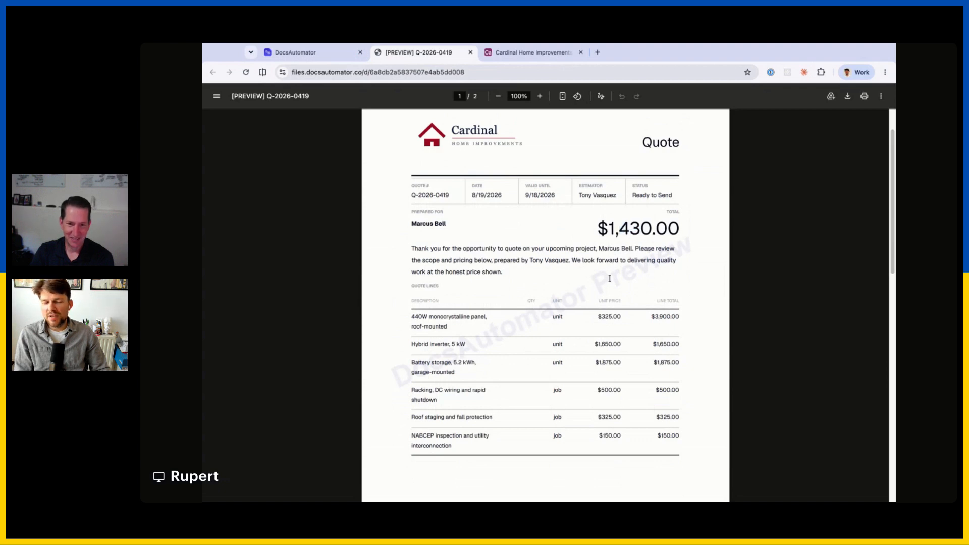
scroll(609, 278, "down", 6)
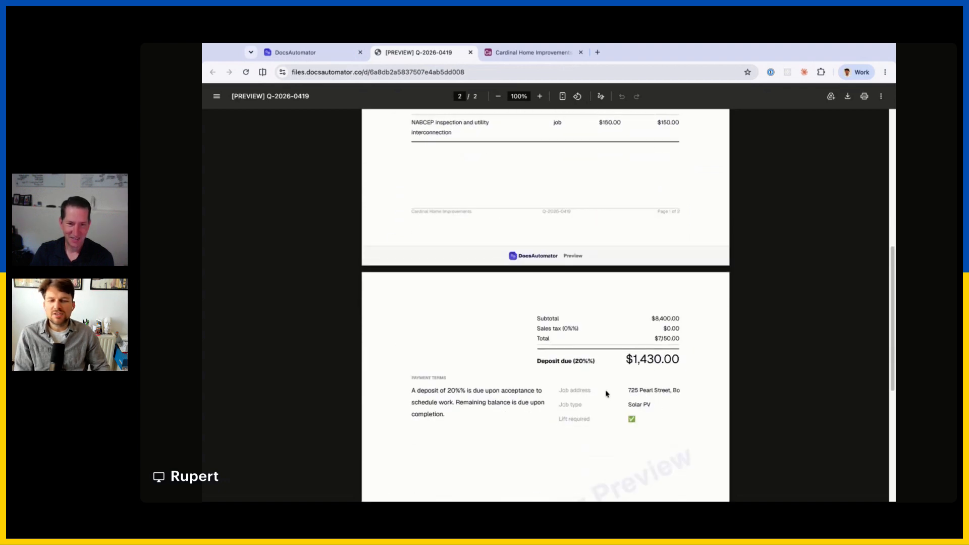
scroll(600, 341, "up", 7)
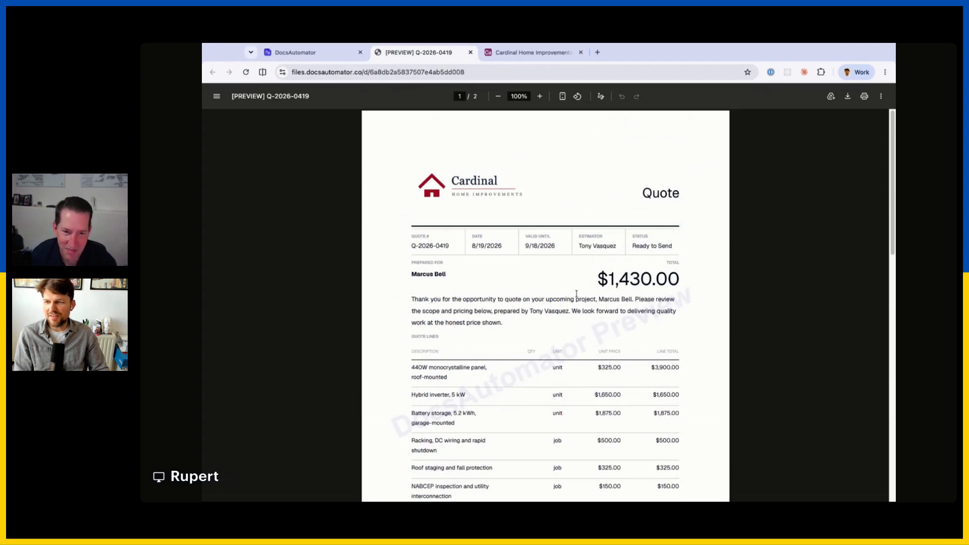
scroll(576, 294, "down", 5)
scroll(570, 292, "up", 2)
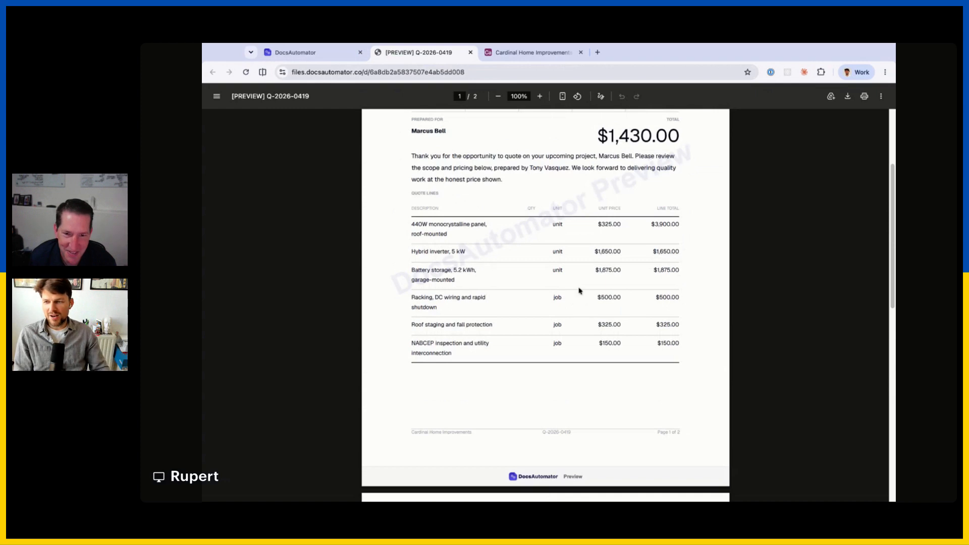
scroll(591, 270, "up", 3)
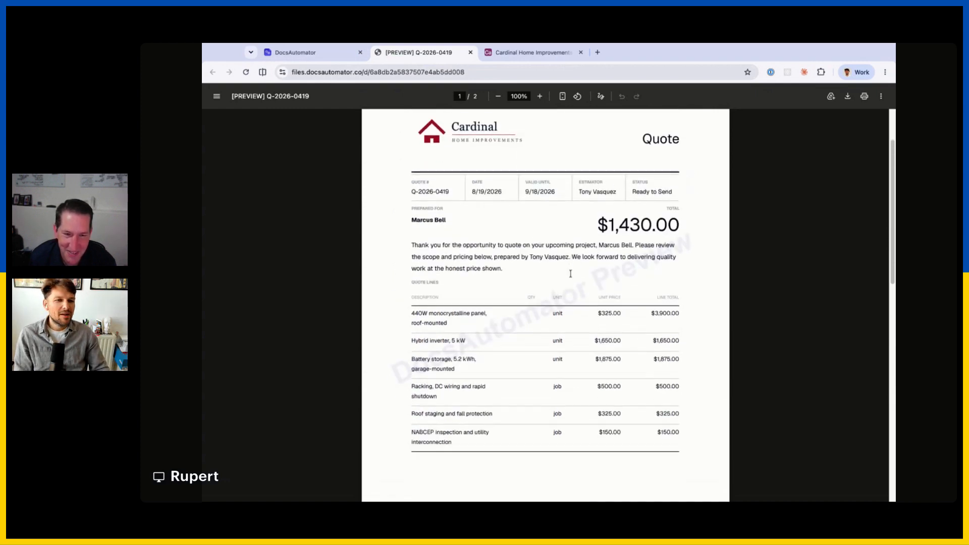
scroll(575, 258, "down", 5)
scroll(560, 267, "up", 6)
scroll(525, 288, "down", 7)
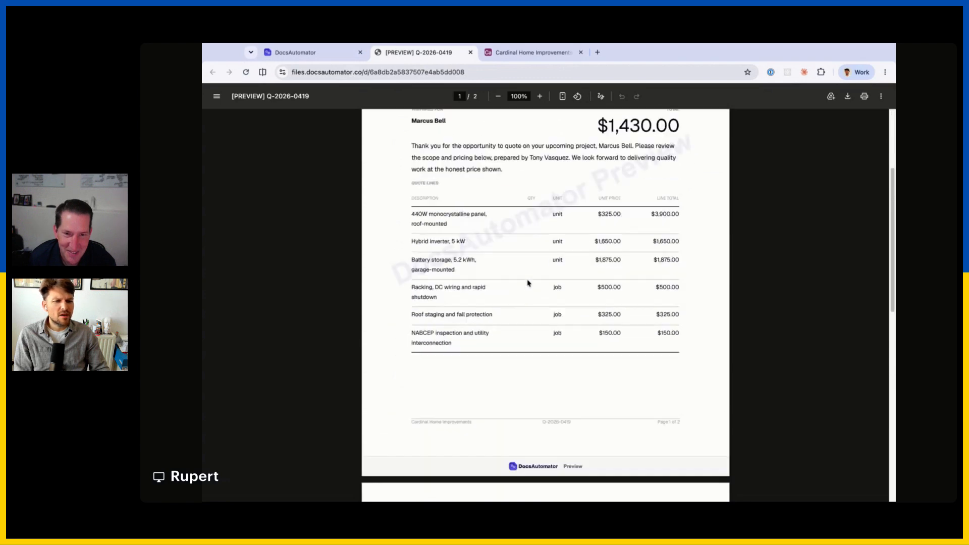
scroll(510, 232, "up", 7)
scroll(480, 200, "down", 5)
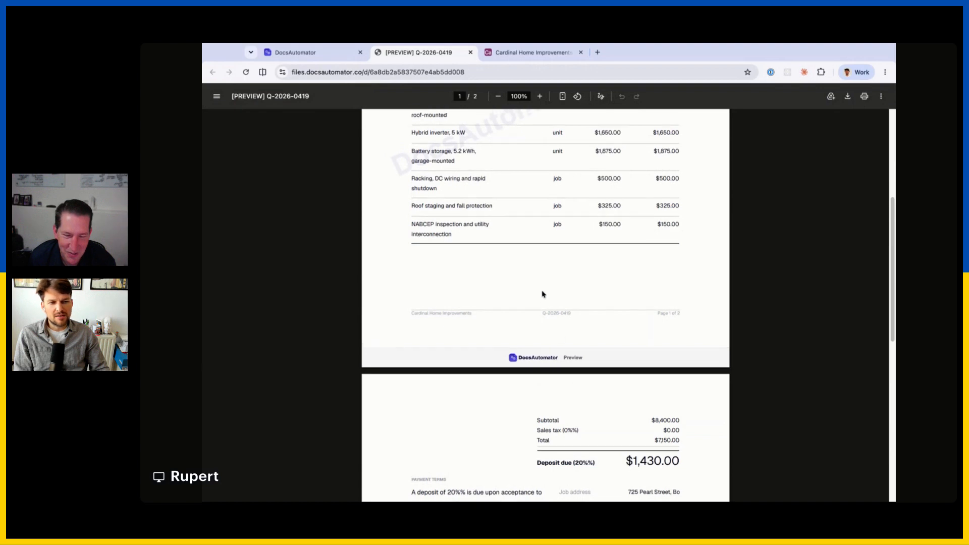
scroll(540, 292, "up", 2)
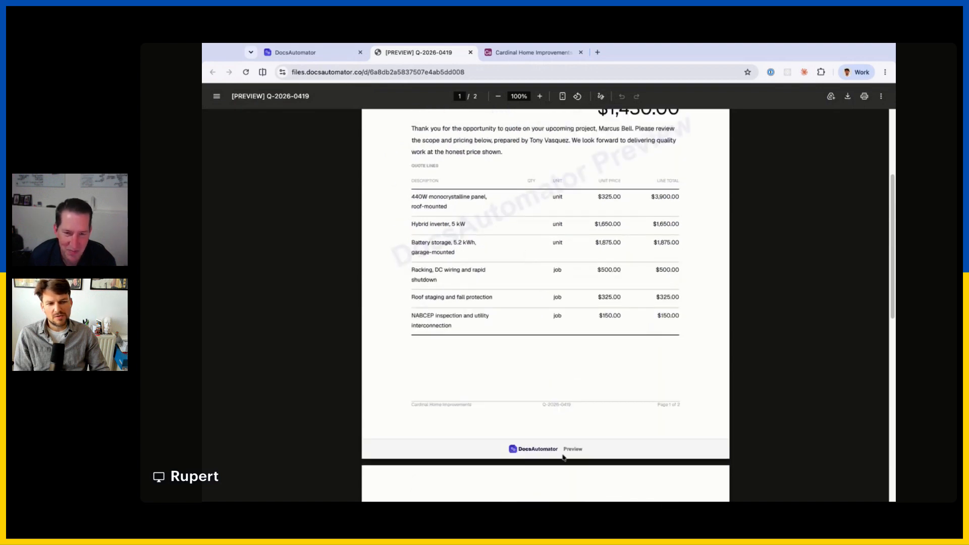
Close the preview and switch the quote automation from Test Mode to Active.
left_click(303, 52)
left_click(621, 103)
left_click(853, 98)
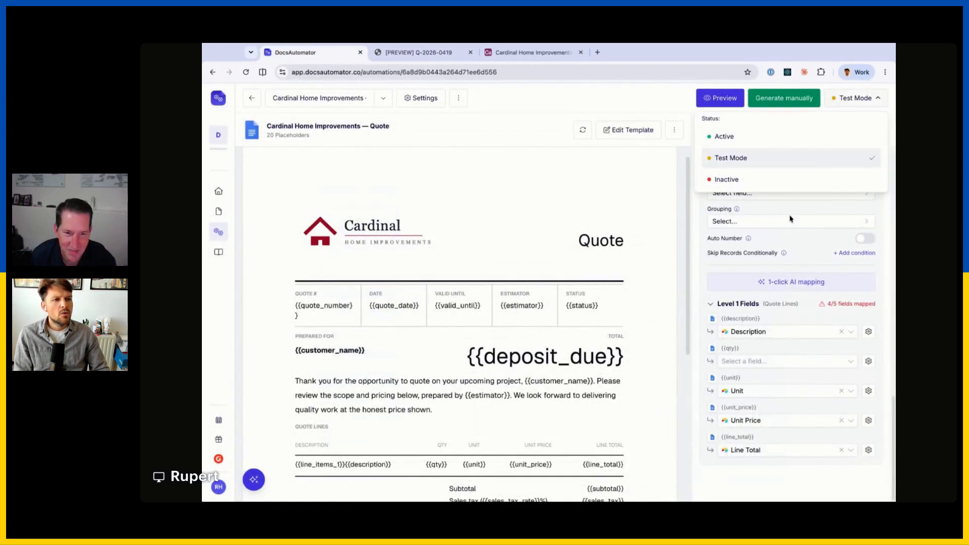
left_click(755, 142)
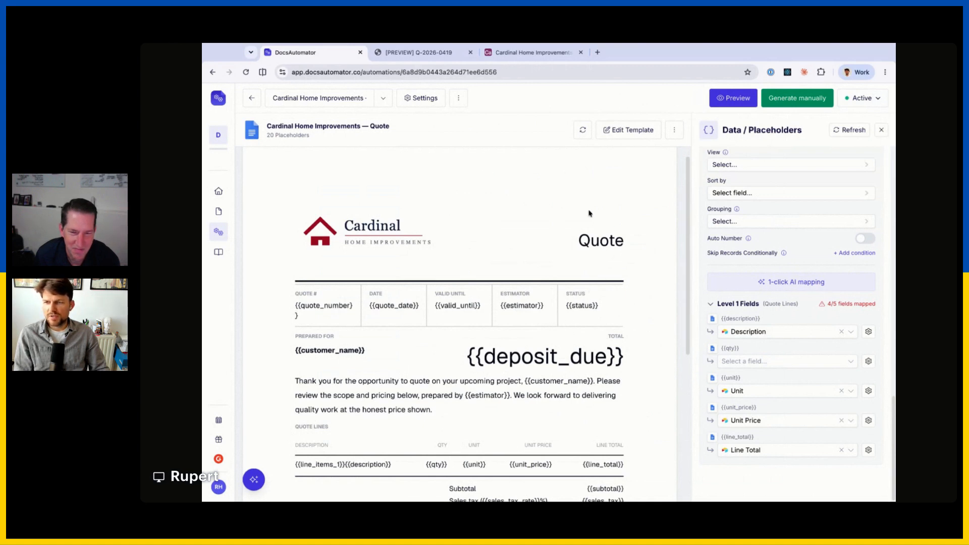
Open the Quote Desk interface editor in the Cardinal Home Improvements Airtable base.
scroll(734, 214, "up", 15)
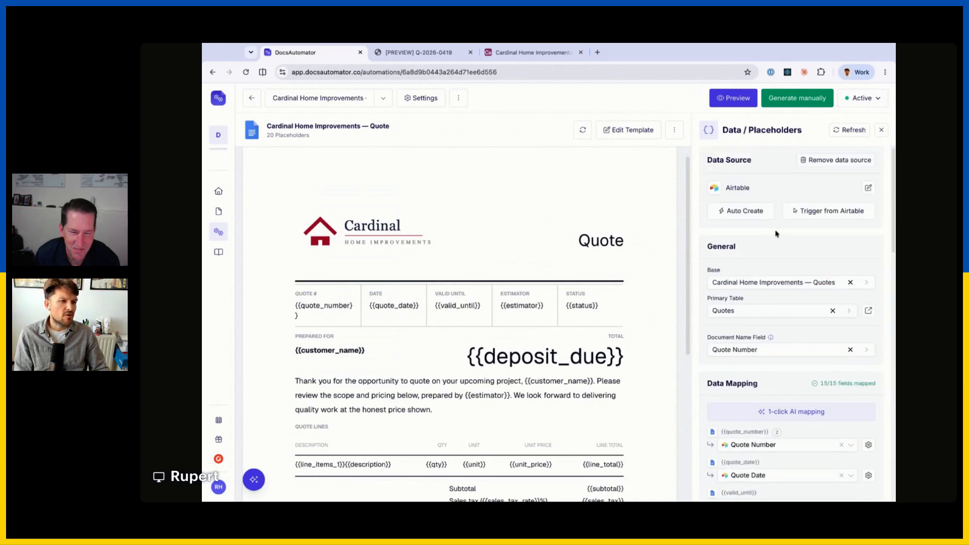
left_click(517, 55)
left_click(573, 97)
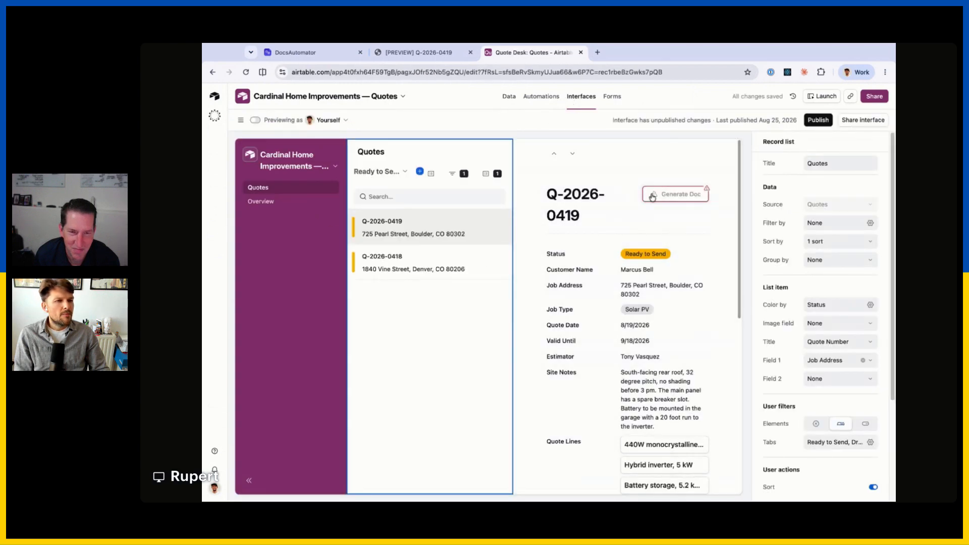
Link the Generate Doc button to a newly created automation named 'Generate PDF'.
left_click(656, 200)
left_click(789, 325)
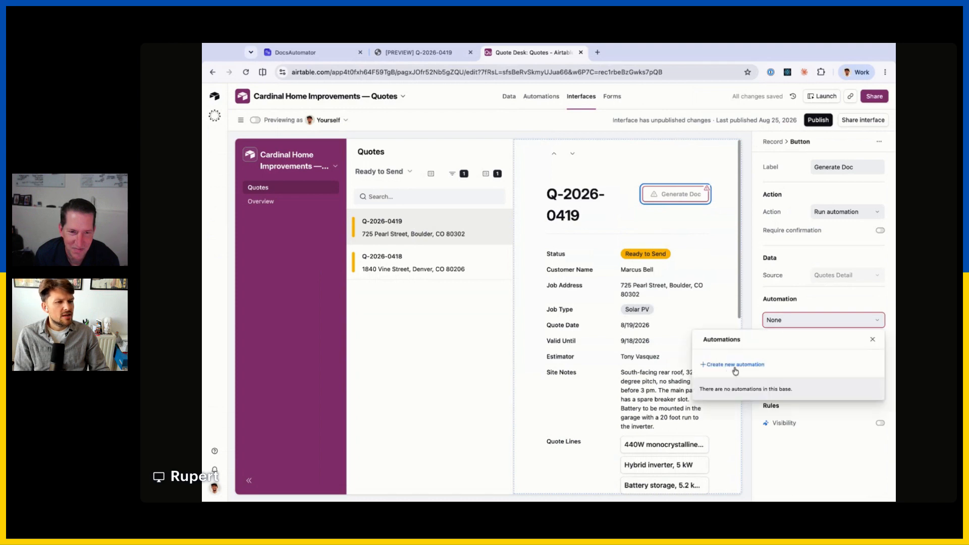
left_click(797, 299)
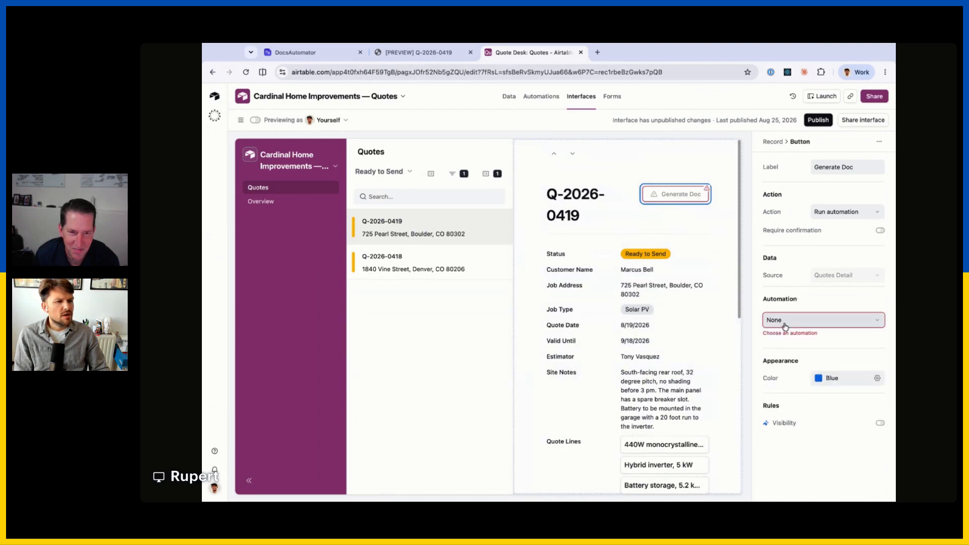
left_click(780, 320)
left_click(720, 365)
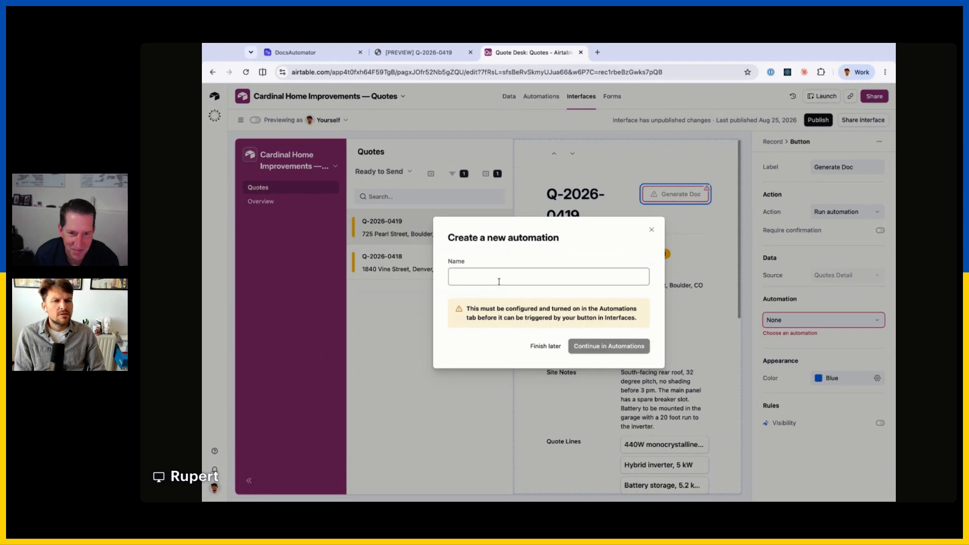
type("Generate PDF")
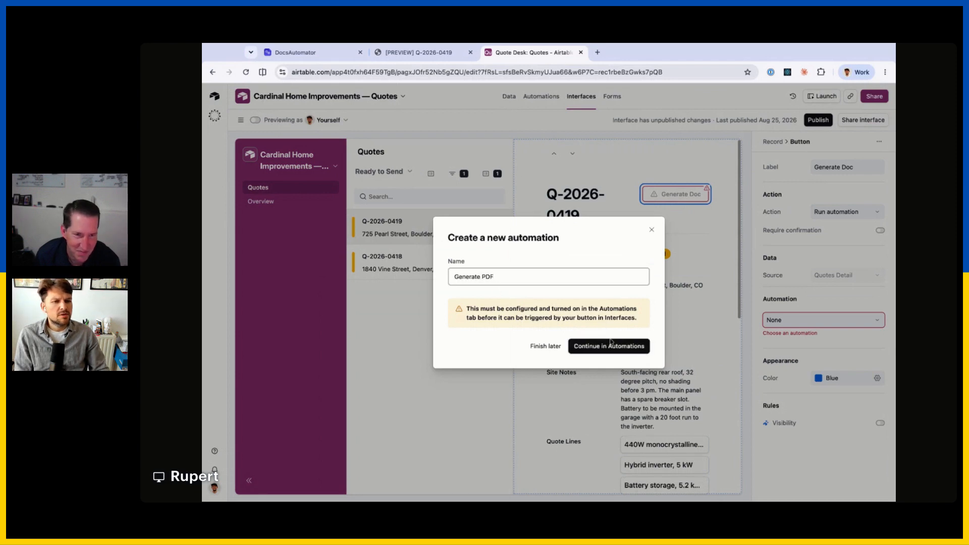
key("Return")
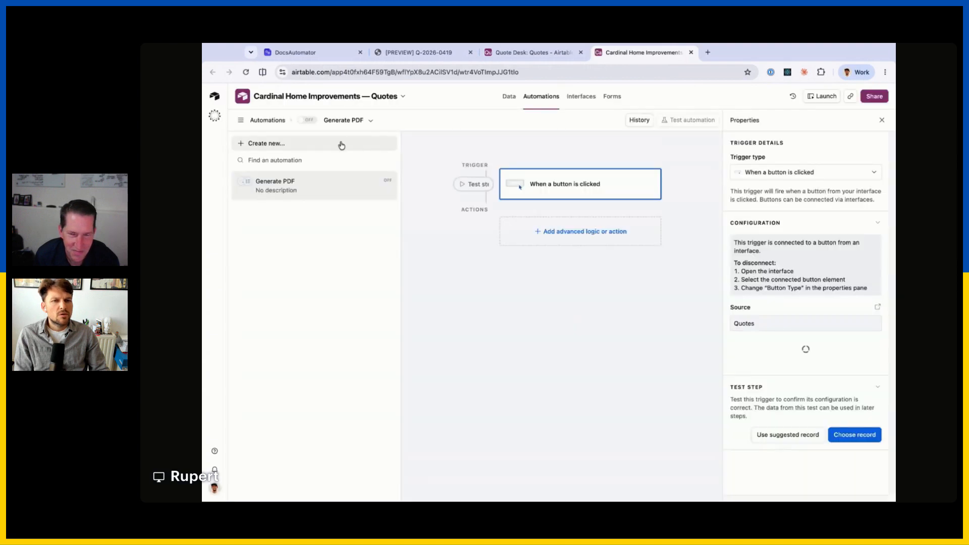
Rename the automation from 'Generate PDF' to 'Generate Quote'.
left_click(348, 120)
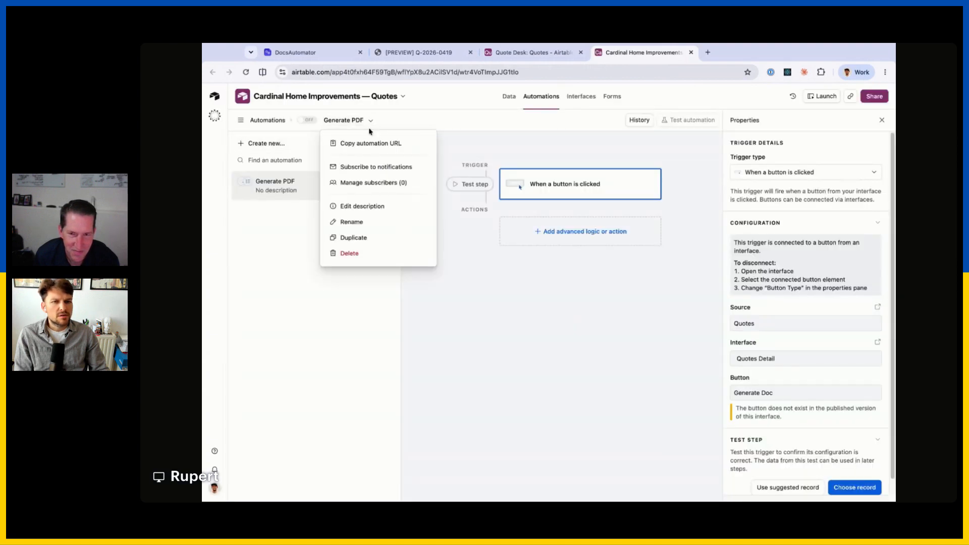
left_click(394, 221)
key("BackSpace")
key("BackSpace")
key("BackSpace")
type("Quote")
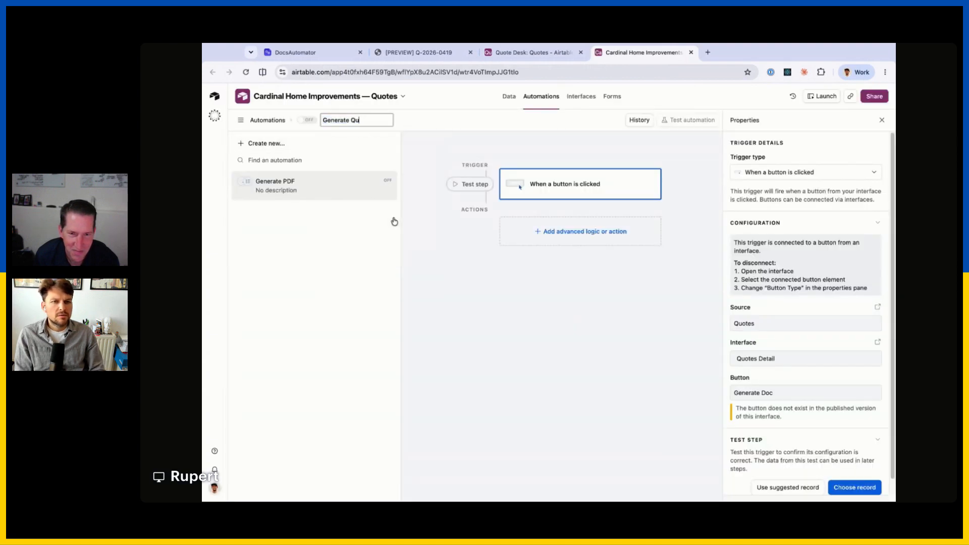
key("Return")
Add a Run script action to the Generate Quote automation.
left_click(565, 232)
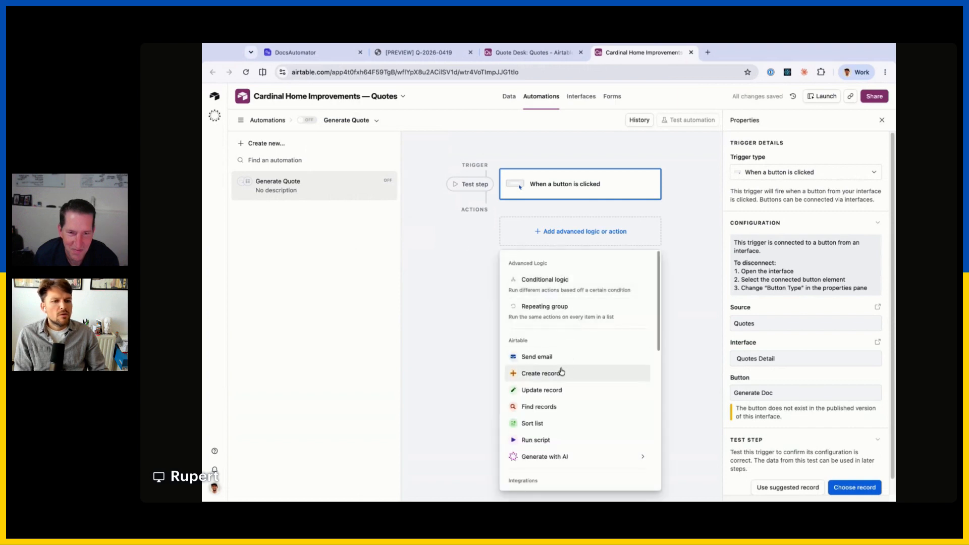
left_click(536, 443)
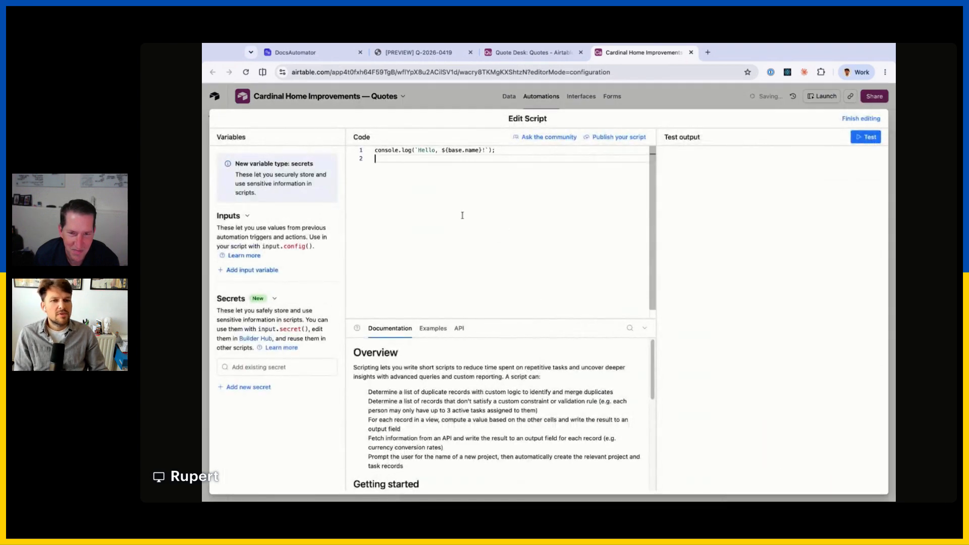
left_click(302, 52)
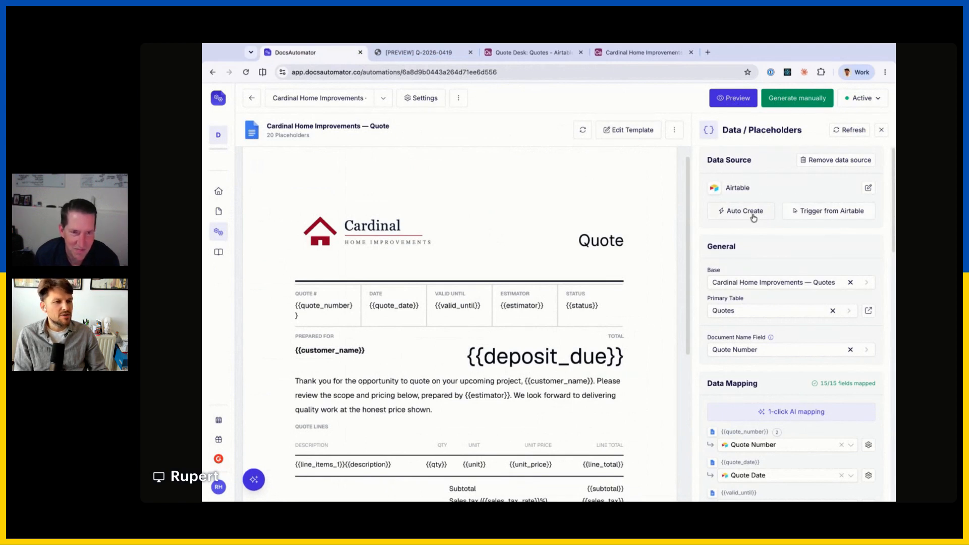
Pick the 'Airtable Automation script' trigger and copy its step-3 request code.
left_click(844, 214)
scroll(504, 249, "down", 2)
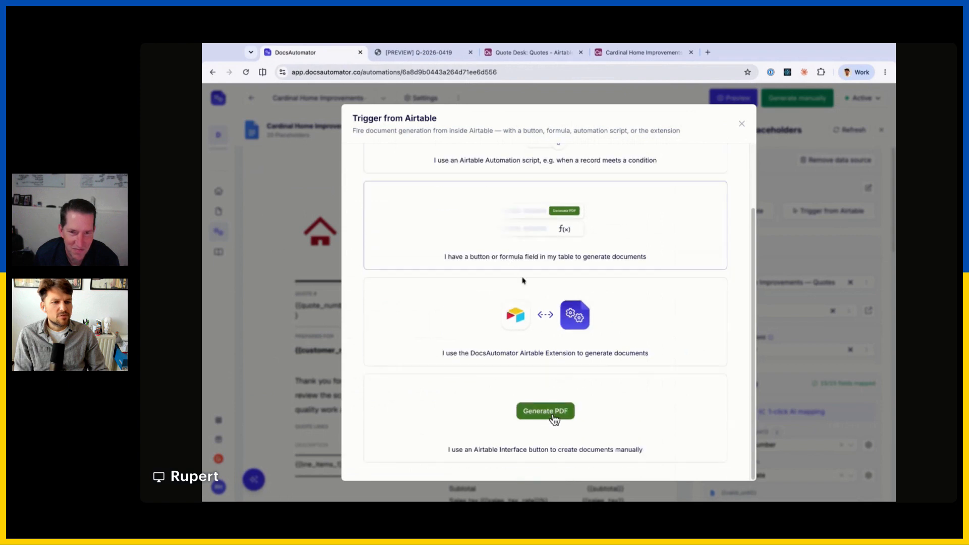
scroll(523, 277, "up", 2)
left_click(545, 221)
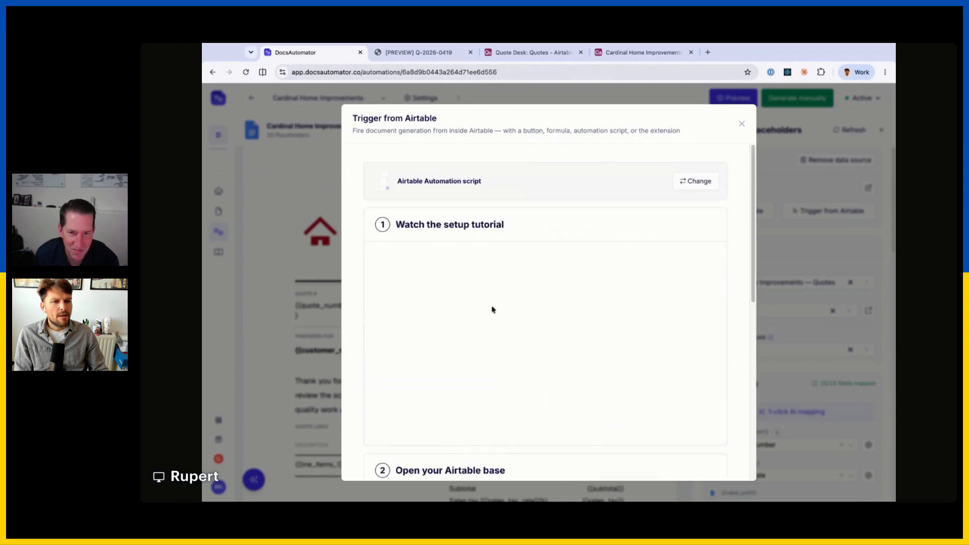
scroll(528, 250, "down", 3)
scroll(527, 250, "down", 3)
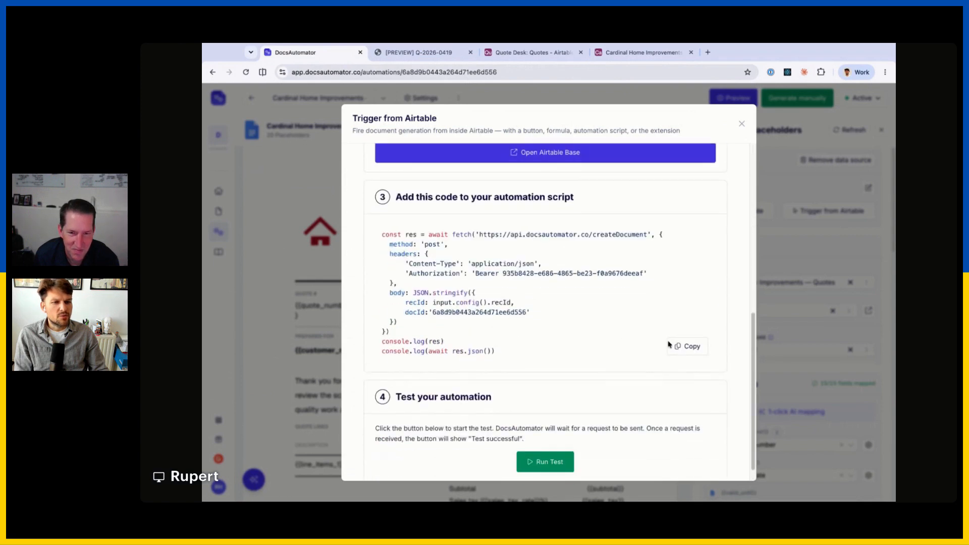
left_click(679, 346)
left_click(529, 52)
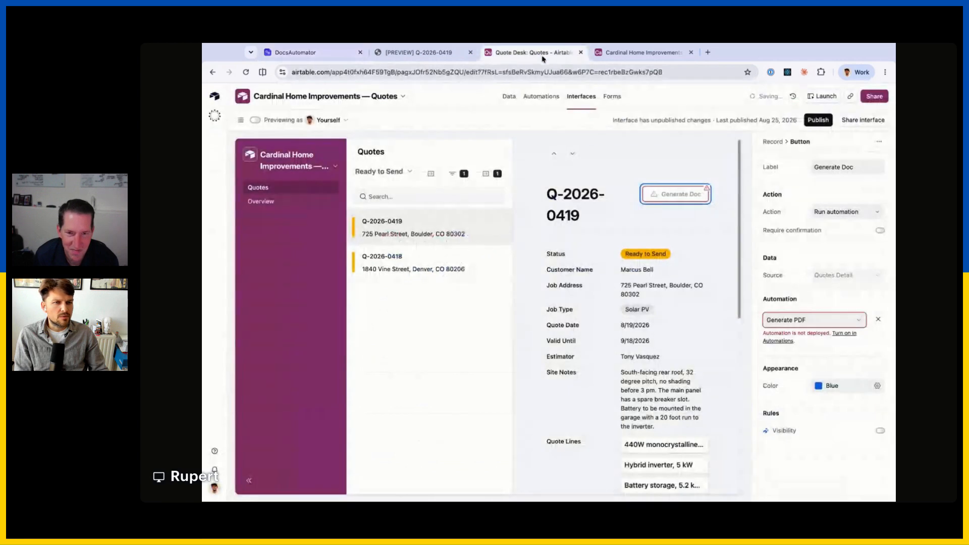
Paste the DocsAutomator code into the script and add a recId input set to Airtable record ID.
left_click(641, 52)
key("ctrl+v")
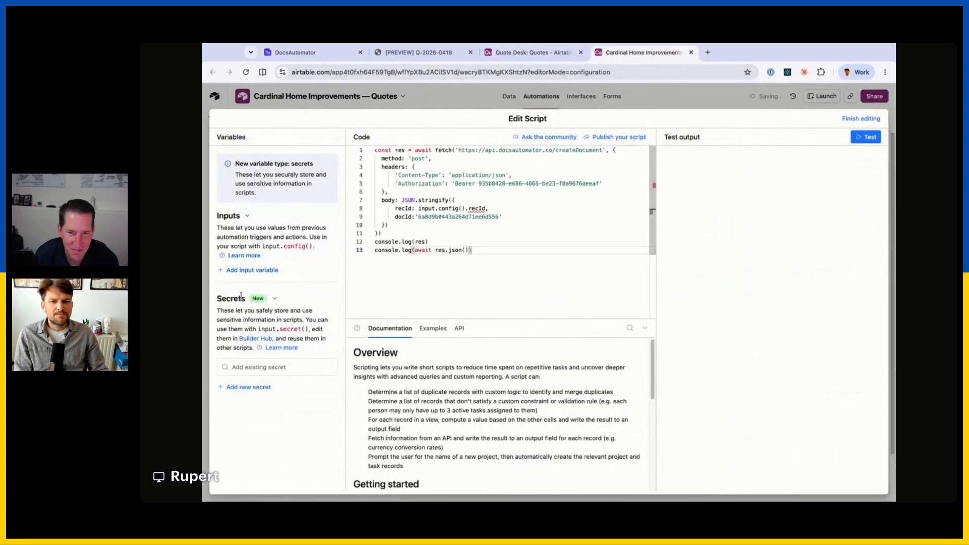
left_click(252, 270)
type("recId")
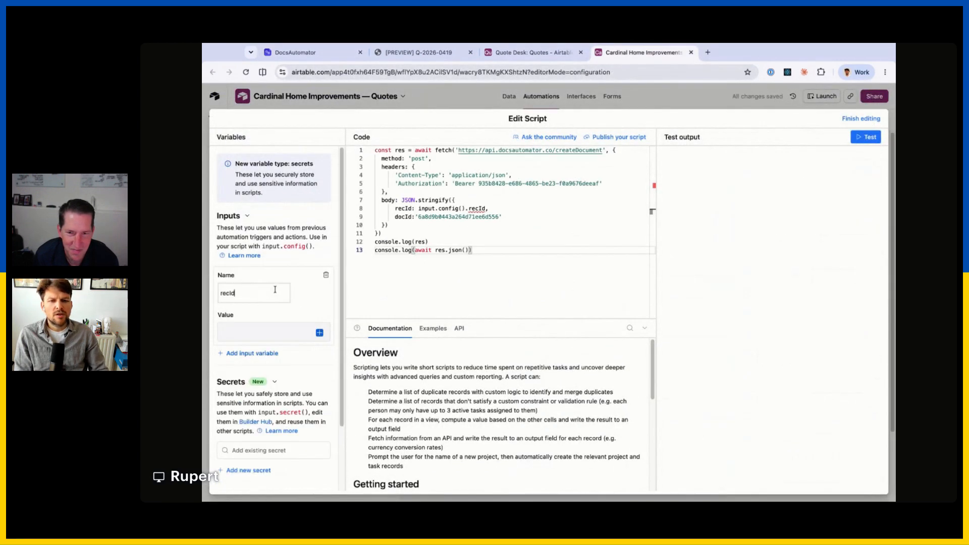
key("Tab")
left_click(319, 332)
left_click(353, 455)
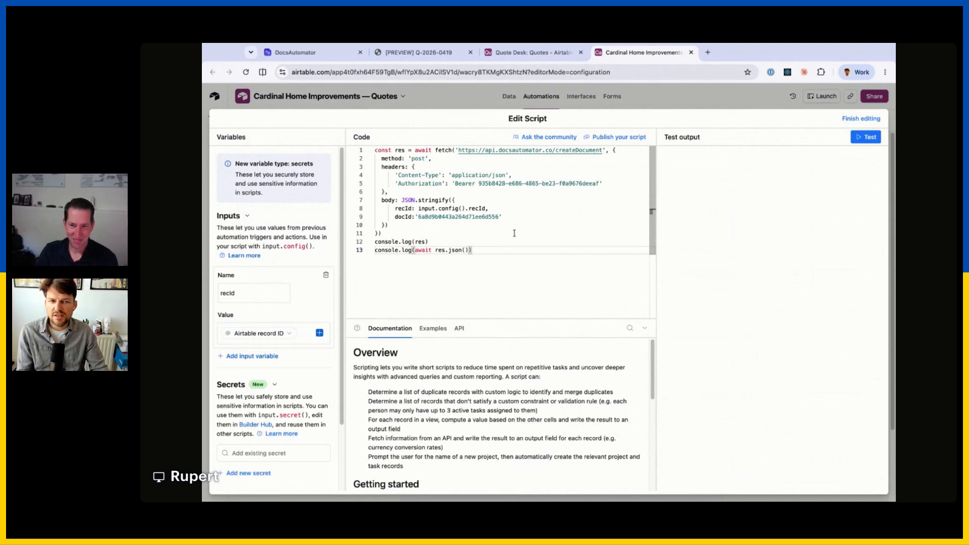
left_click(861, 119)
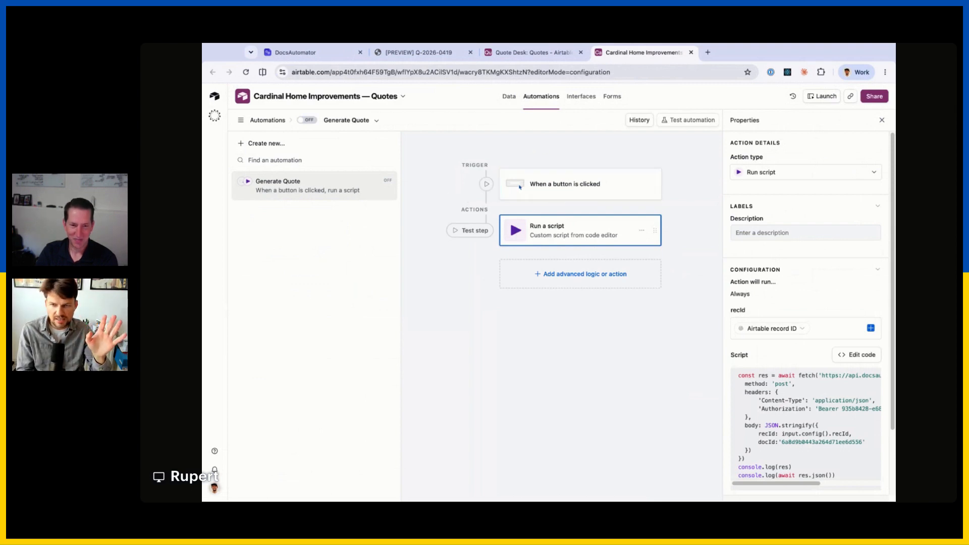
Review the Generate Quote automation's button trigger and script, then select the Quote Desk's Quotes record list.
left_click(559, 190)
left_click(564, 228)
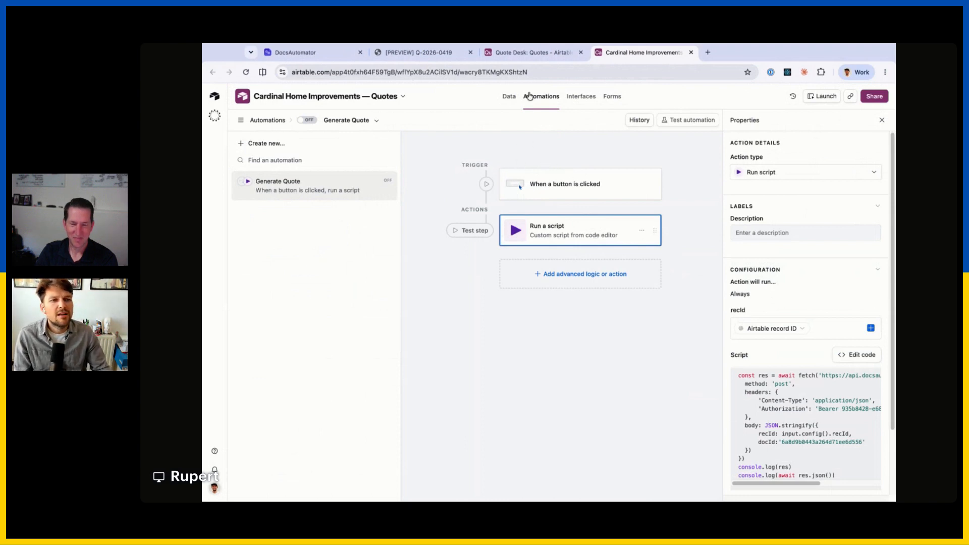
left_click(530, 53)
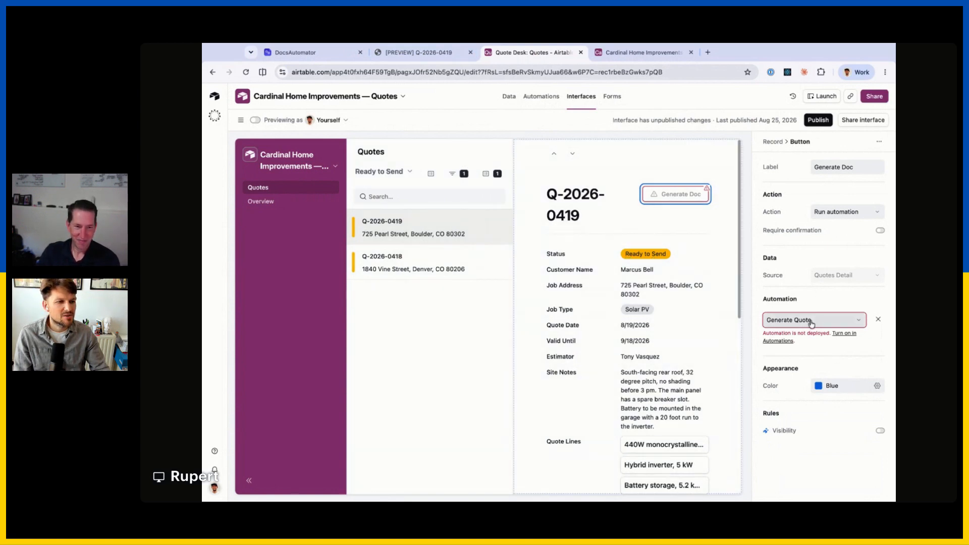
left_click(623, 52)
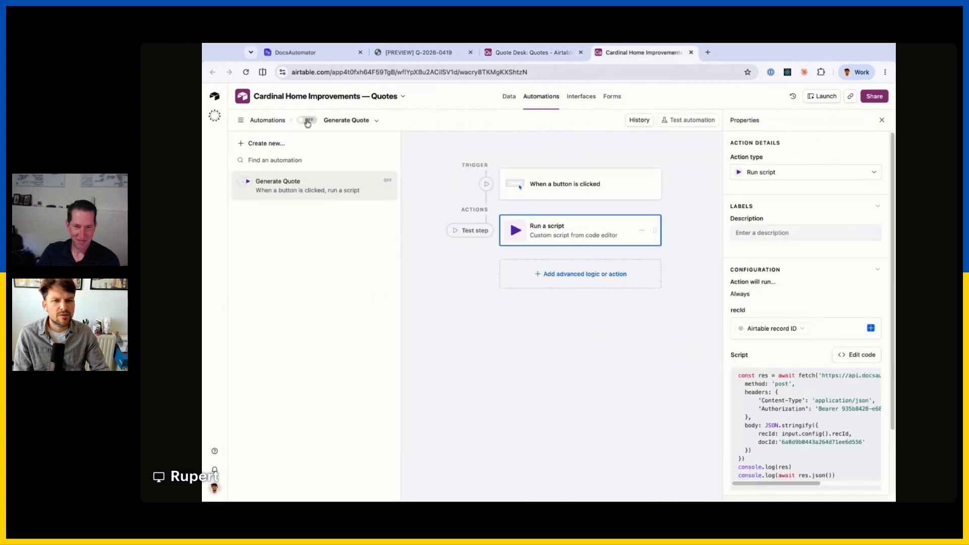
left_click(530, 52)
scroll(696, 306, "down", 5)
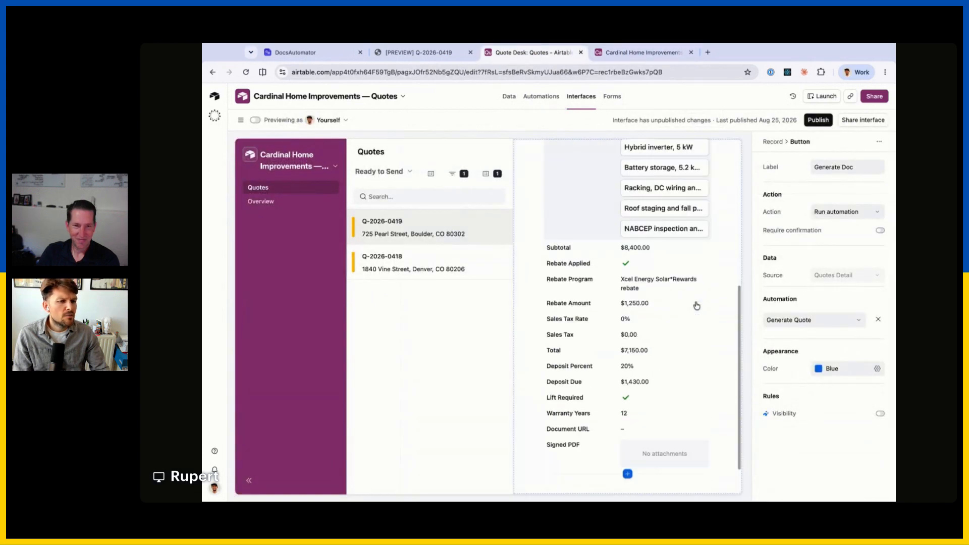
scroll(668, 303, "up", 10)
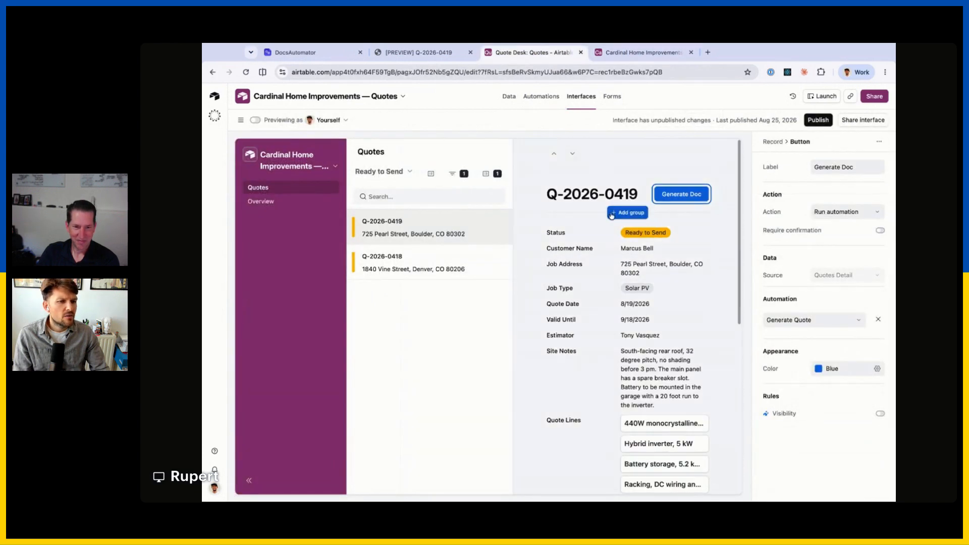
left_click(484, 349)
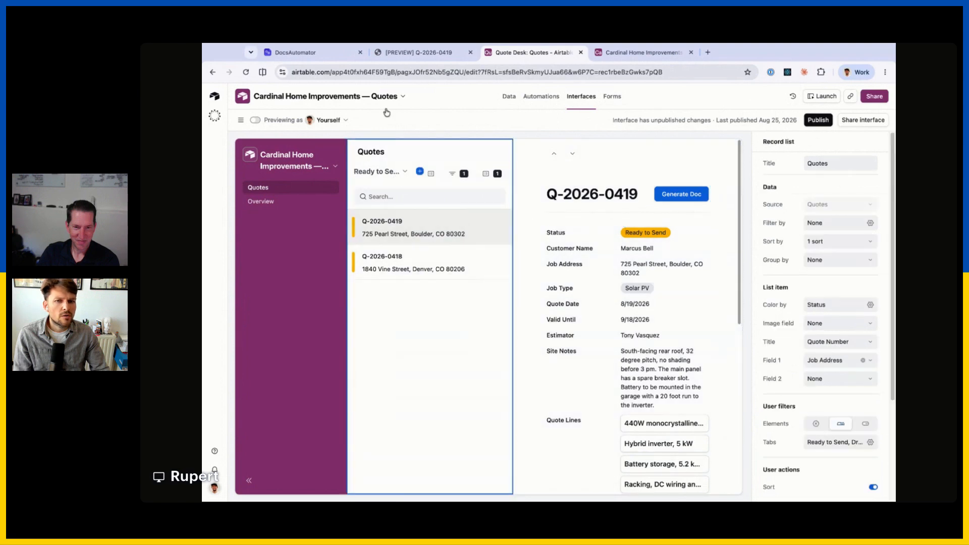
Relabel the Signed PDF field to 'PDF', then close DocsAutomator's Airtable trigger dialog.
scroll(627, 349, "down", 6)
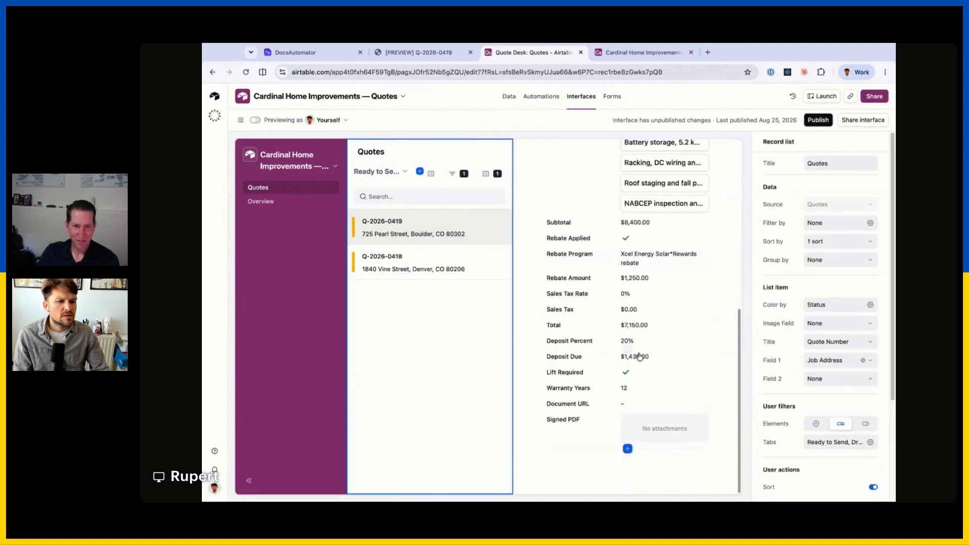
left_click(578, 432)
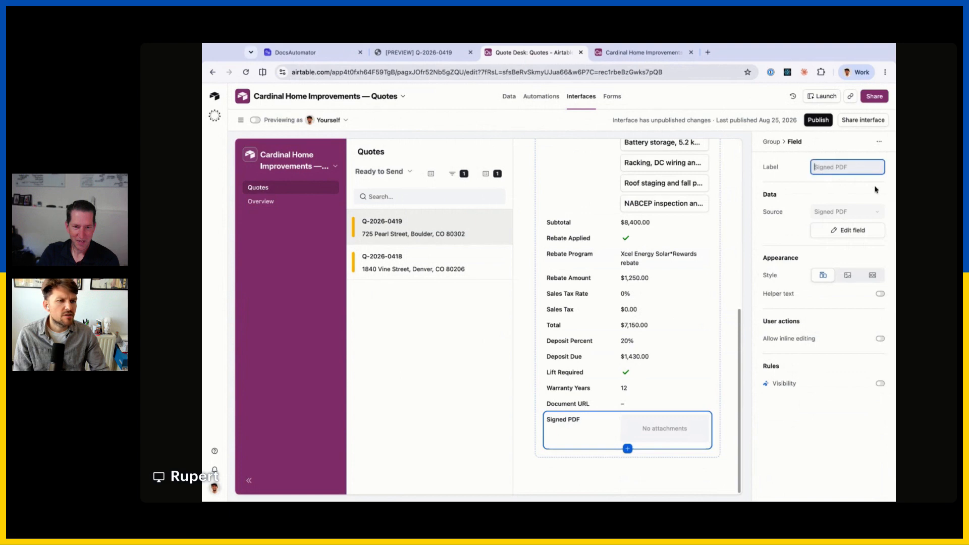
type("PDF")
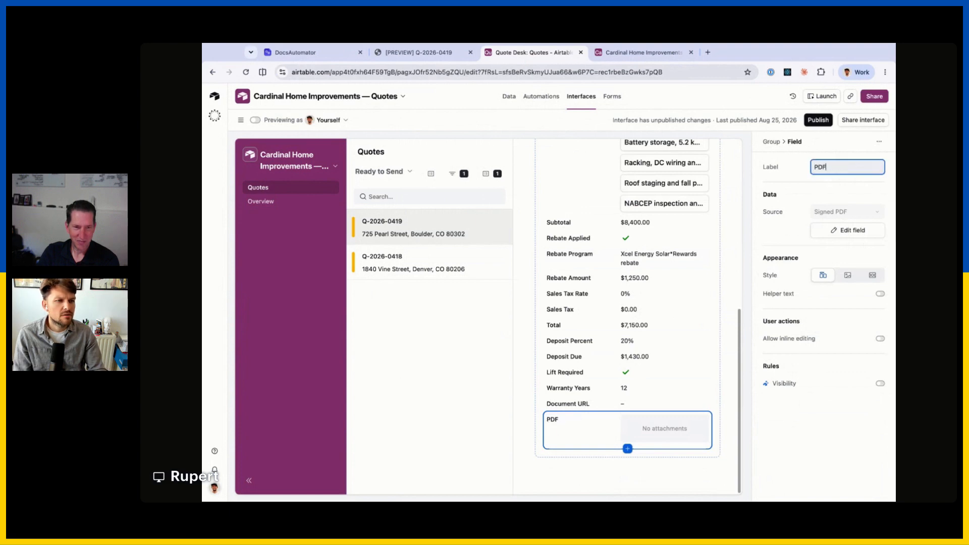
left_click(799, 413)
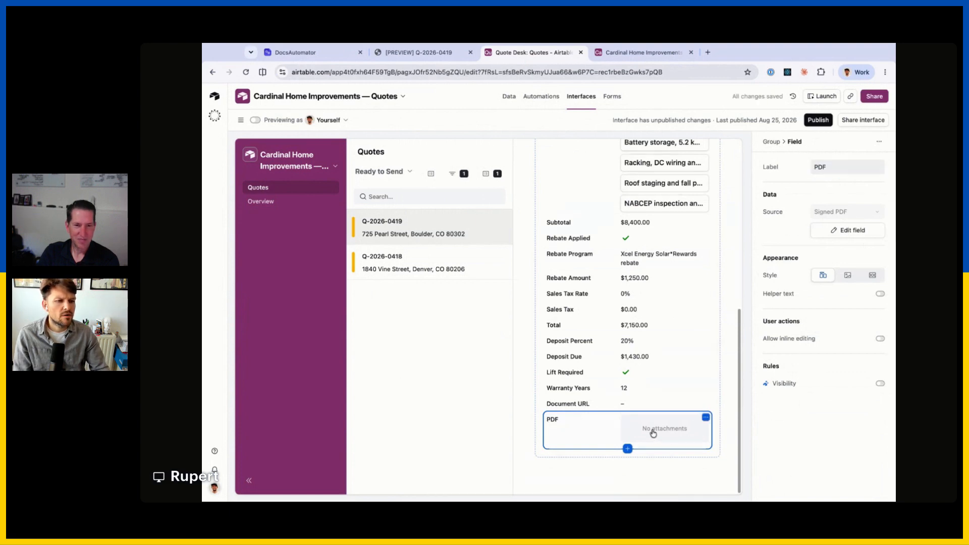
scroll(653, 433, "up", 6)
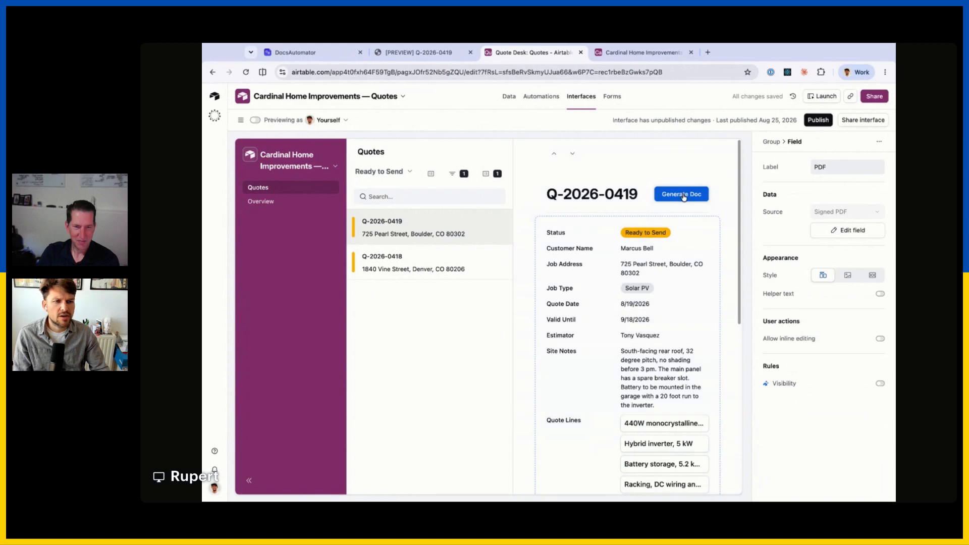
left_click(318, 54)
left_click(818, 180)
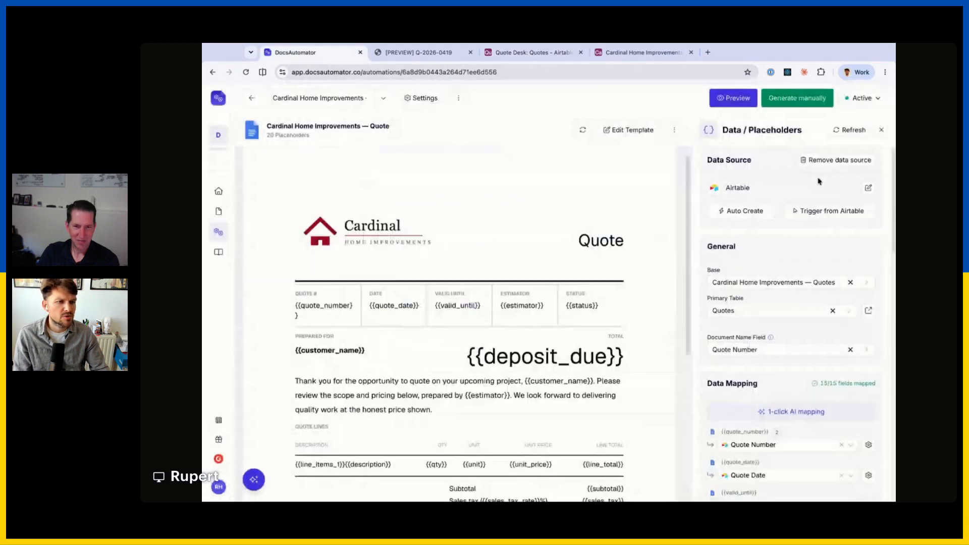
Add a 'Save PDF to Airtable attachment field' action that writes to the Signed PDF field.
left_click(881, 132)
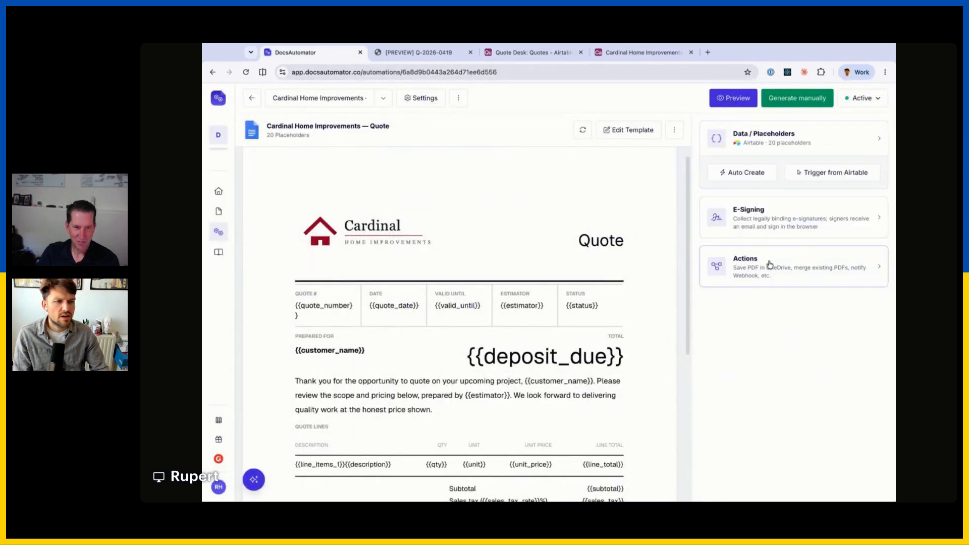
left_click(747, 270)
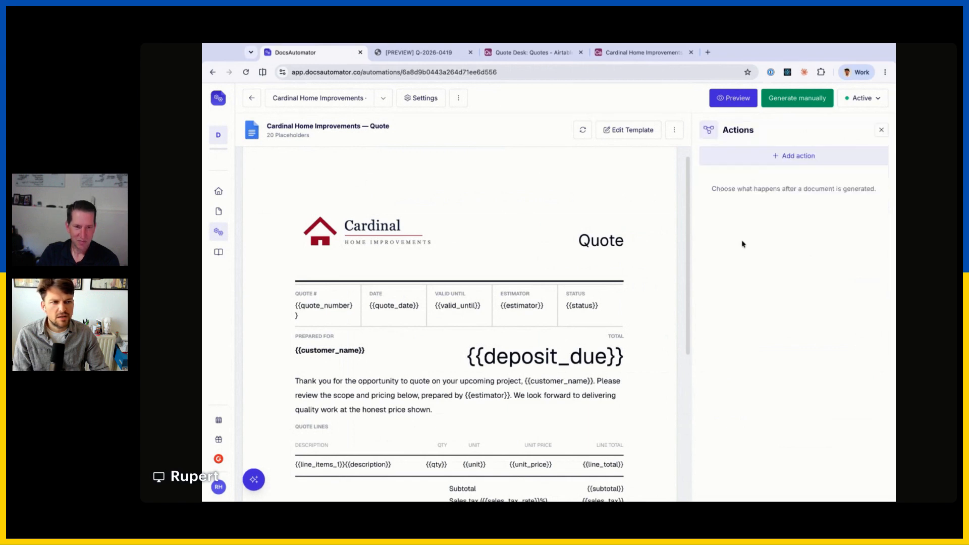
left_click(782, 156)
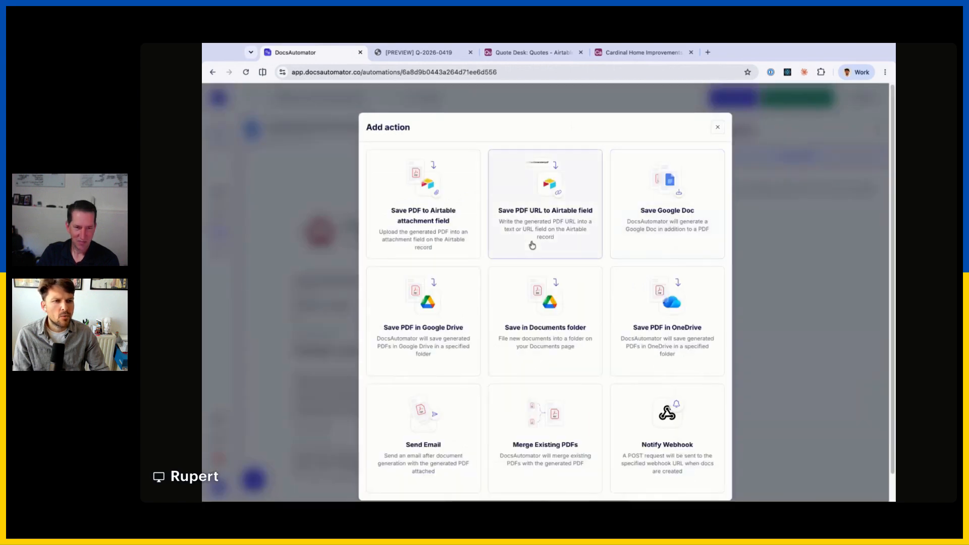
left_click(418, 213)
left_click(760, 221)
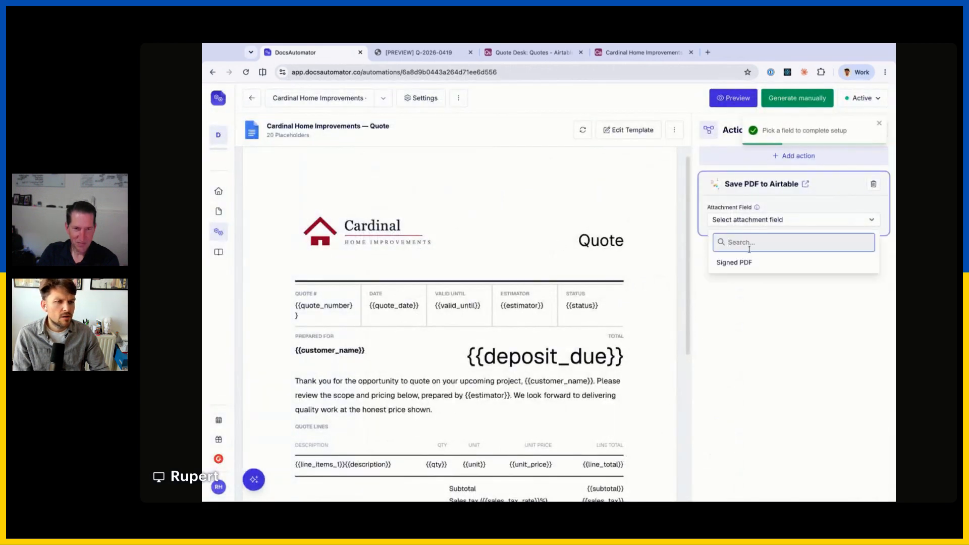
left_click(740, 263)
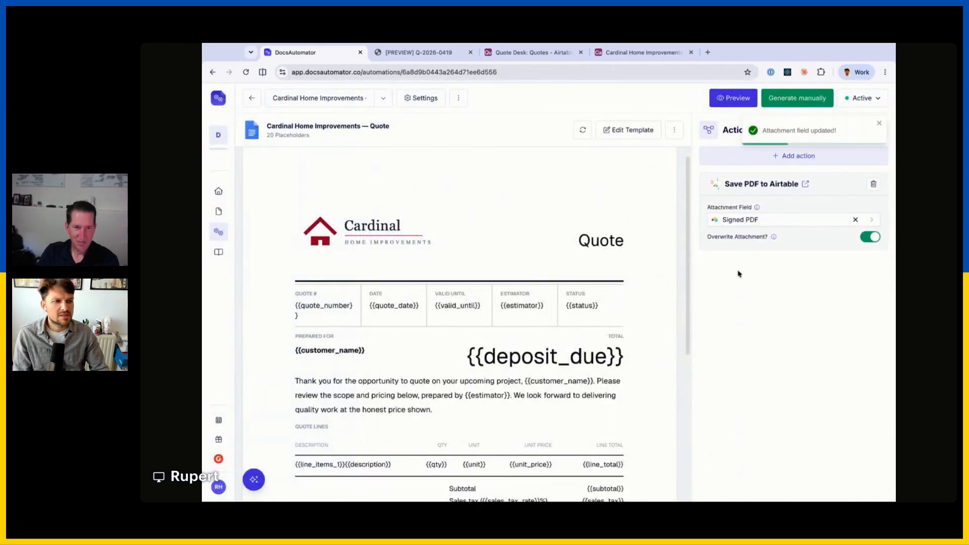
Run Generate Doc for quote Q-2026-0419 in Quote Desk and find Q-2026-0419.pdf in its PDF field.
left_click(613, 54)
left_click(535, 55)
left_click(673, 195)
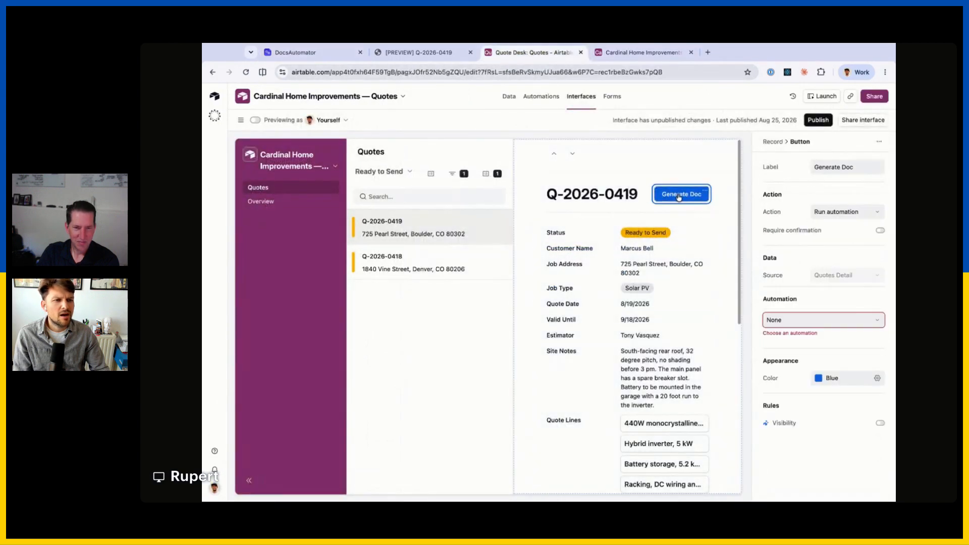
left_click(679, 198)
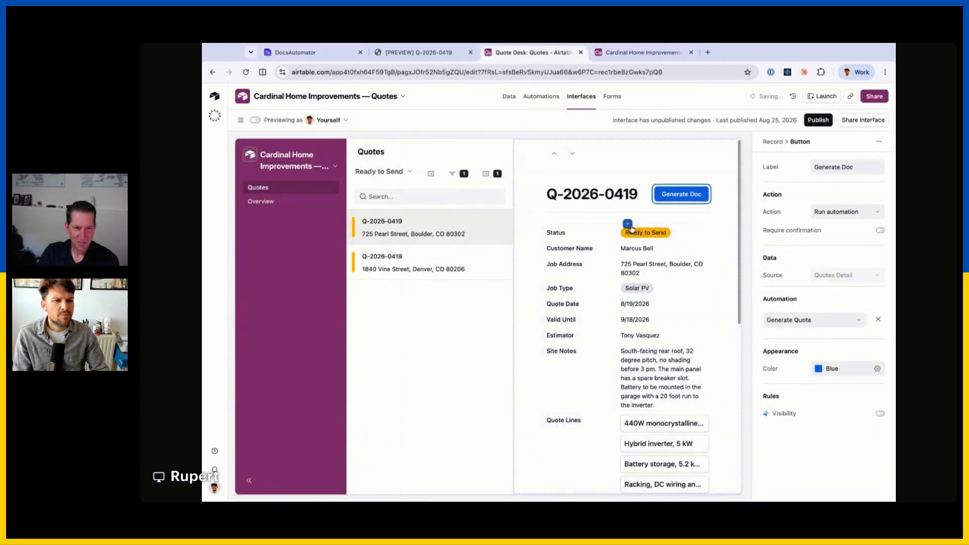
scroll(626, 328, "down", 6)
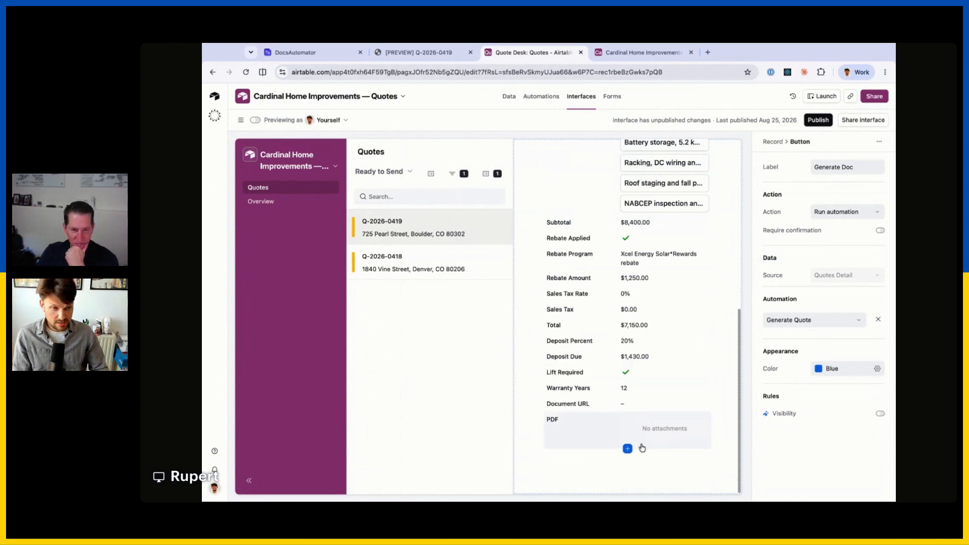
scroll(637, 451, "down", 2)
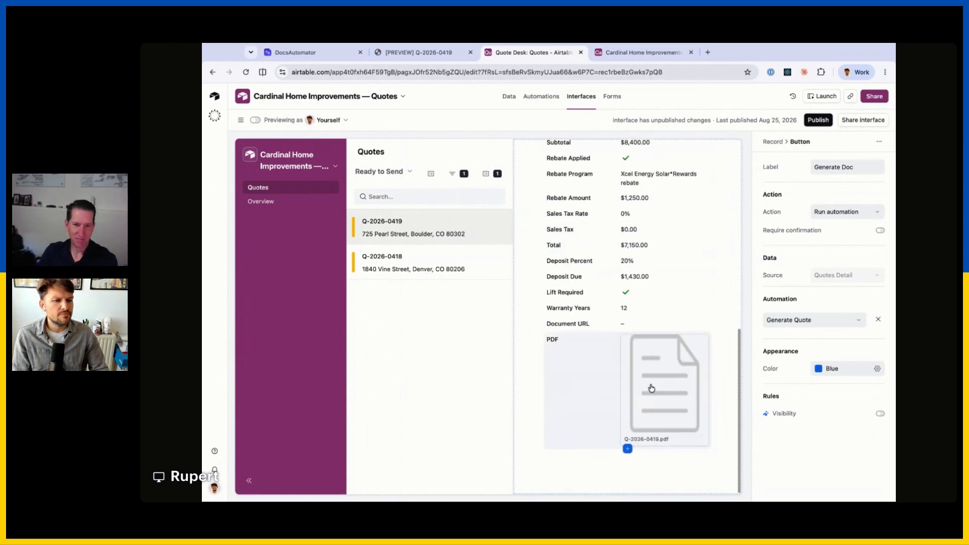
left_click(653, 392)
left_click(662, 386)
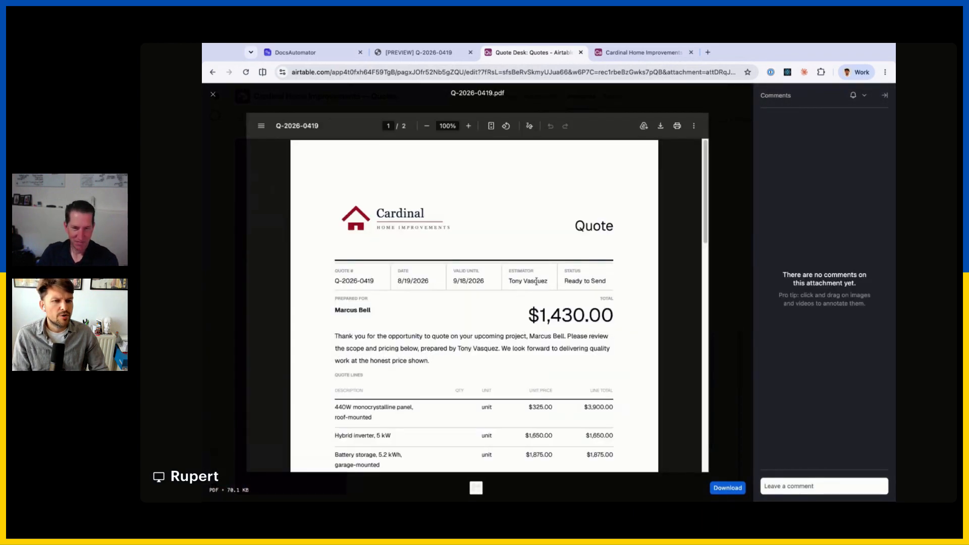
scroll(462, 272, "down", 5)
scroll(463, 277, "up", 5)
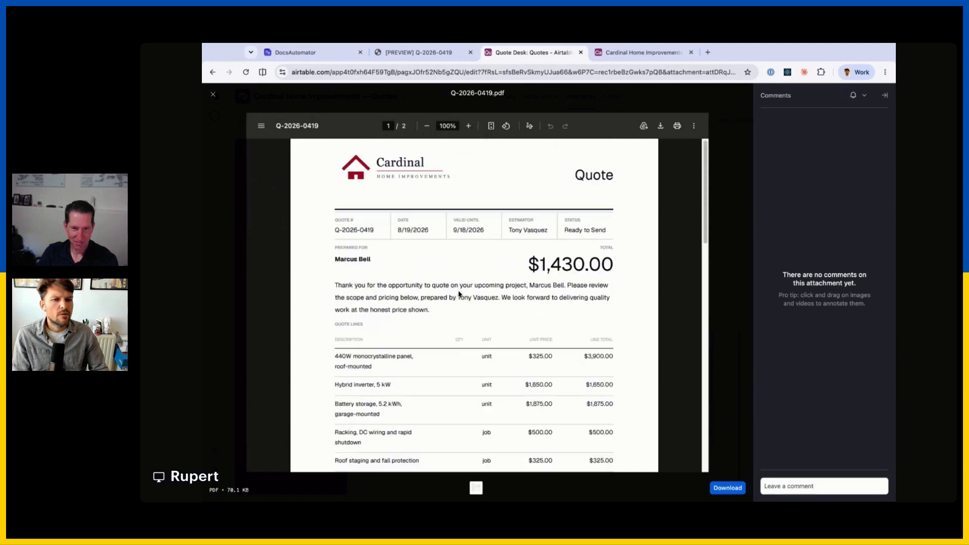
scroll(450, 296, "down", 10)
scroll(450, 295, "down", 3)
scroll(452, 291, "up", 10)
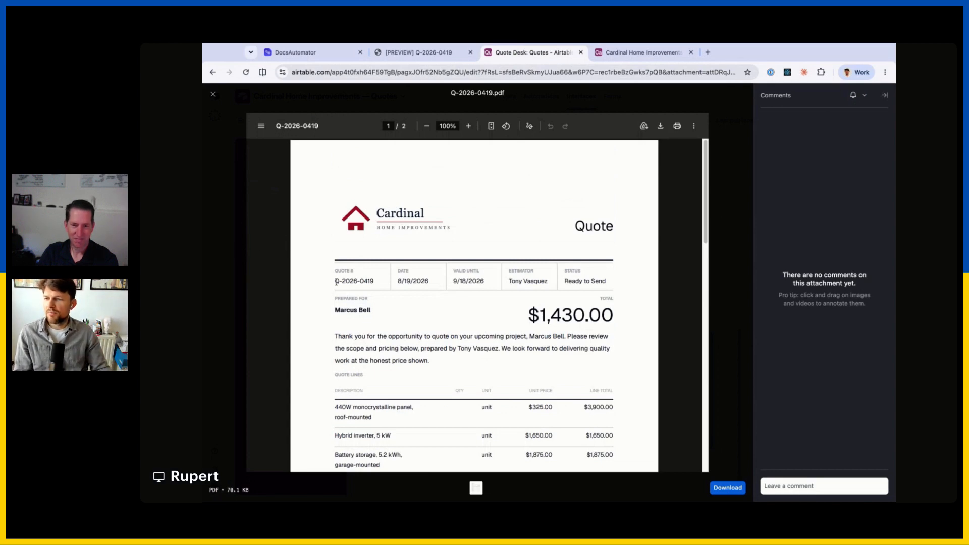
scroll(464, 277, "down", 1)
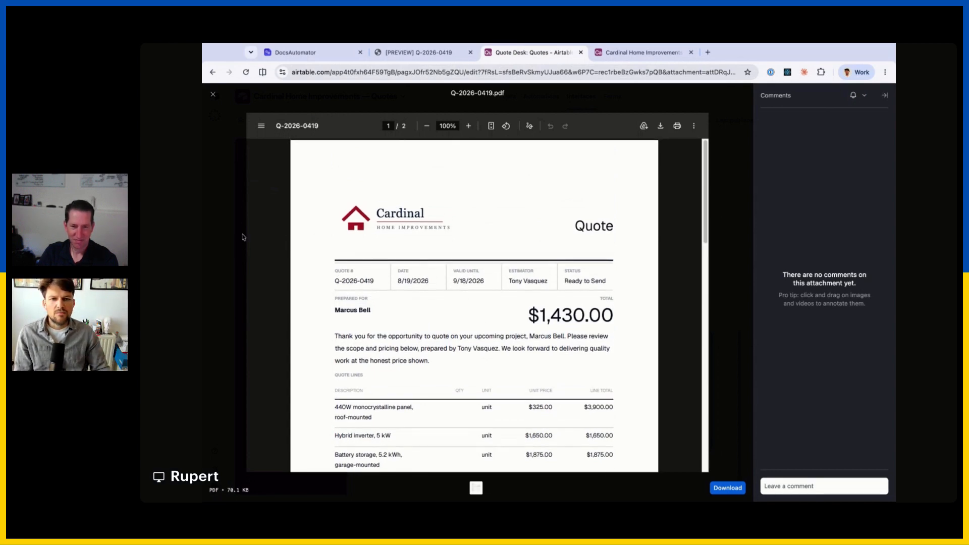
key("Escape")
scroll(626, 202, "up", 3)
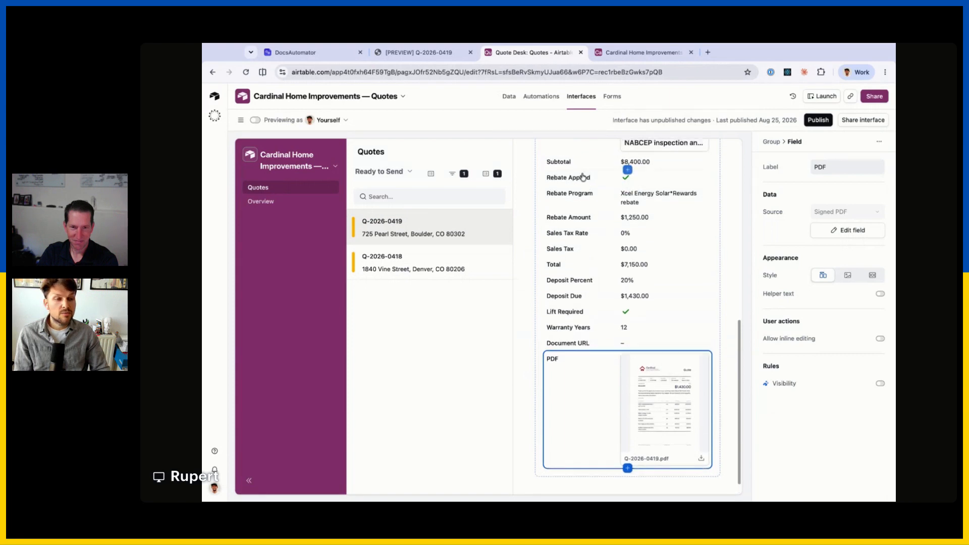
scroll(625, 192, "down", 2)
Show the Add action options, such as Send Email and Notify Webhook, for the quote automation.
left_click(318, 53)
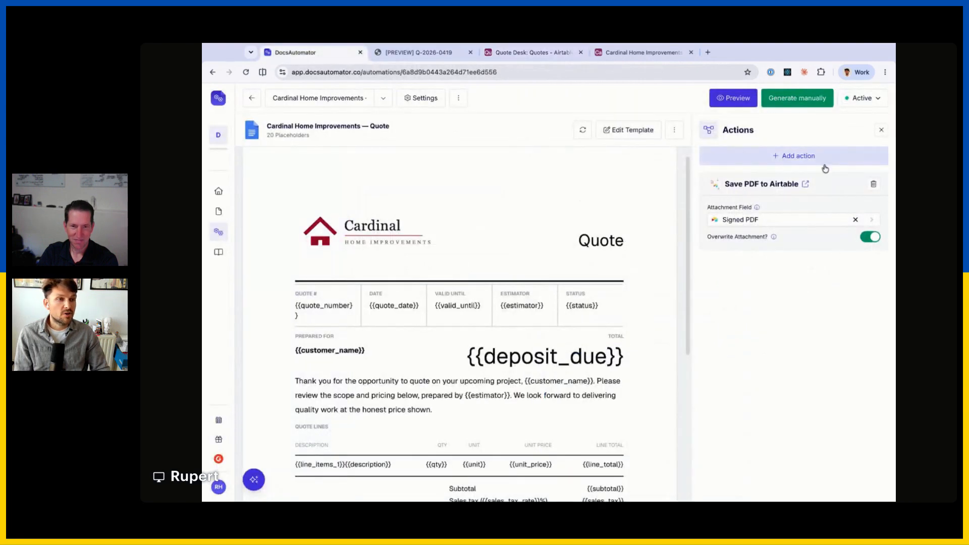
left_click(779, 156)
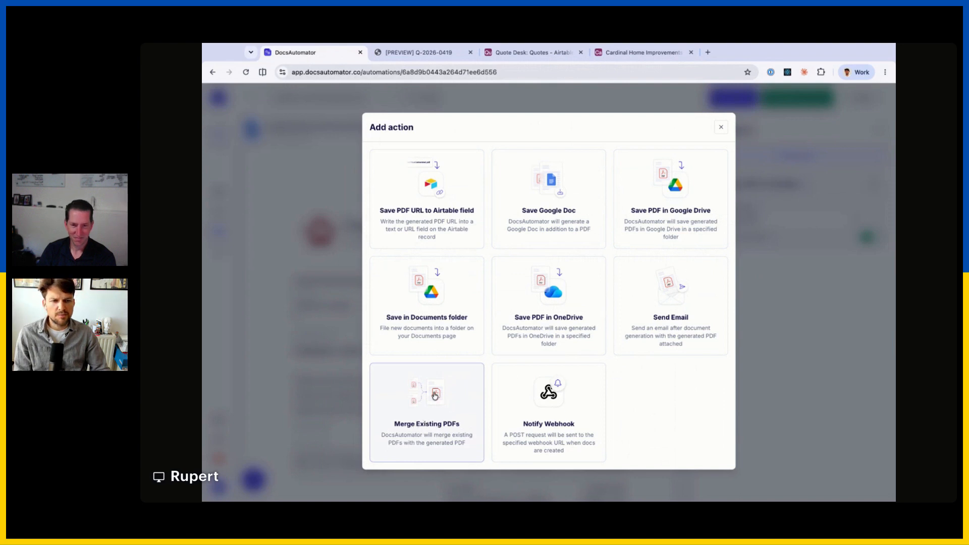
Review the action choices again, then close them and the Actions panel without adding anything.
left_click(780, 353)
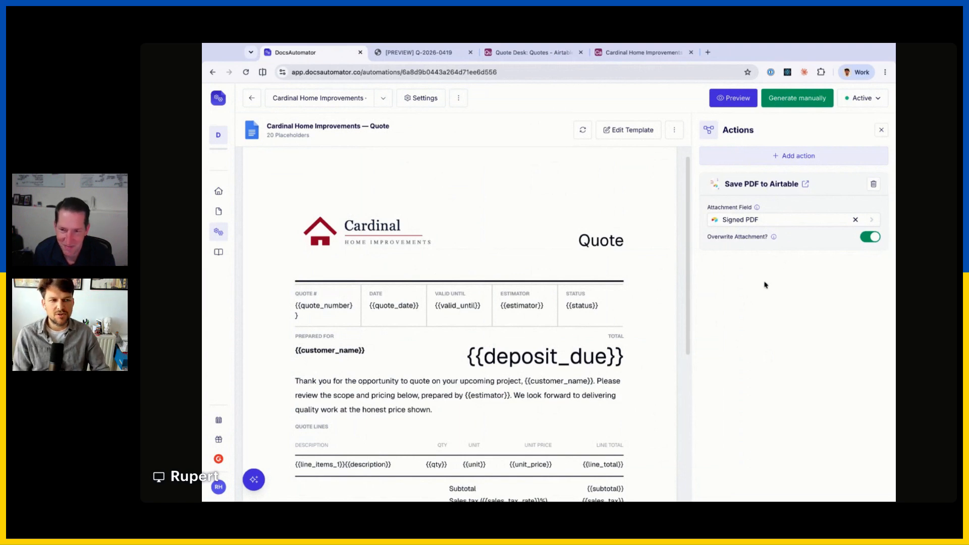
left_click(883, 129)
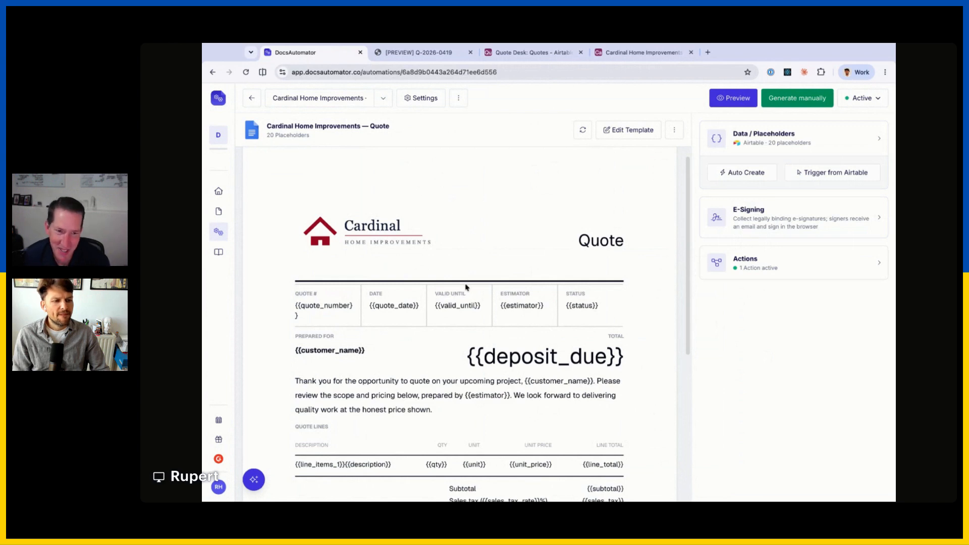
left_click(798, 273)
left_click(796, 156)
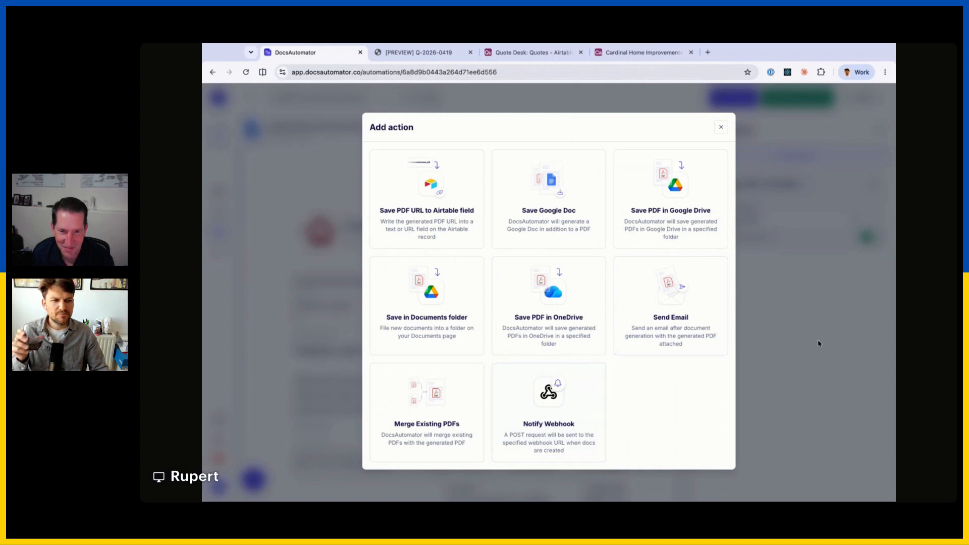
key("Escape")
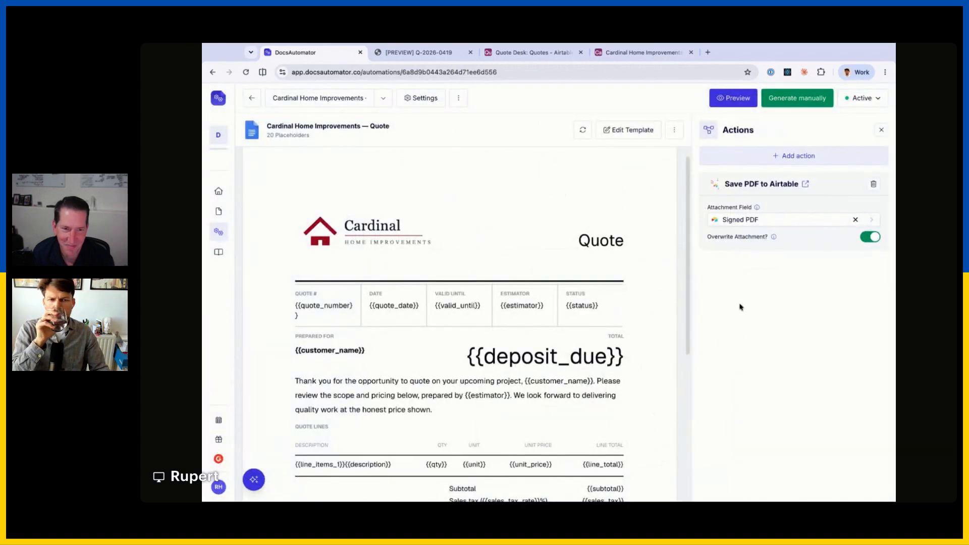
left_click(881, 130)
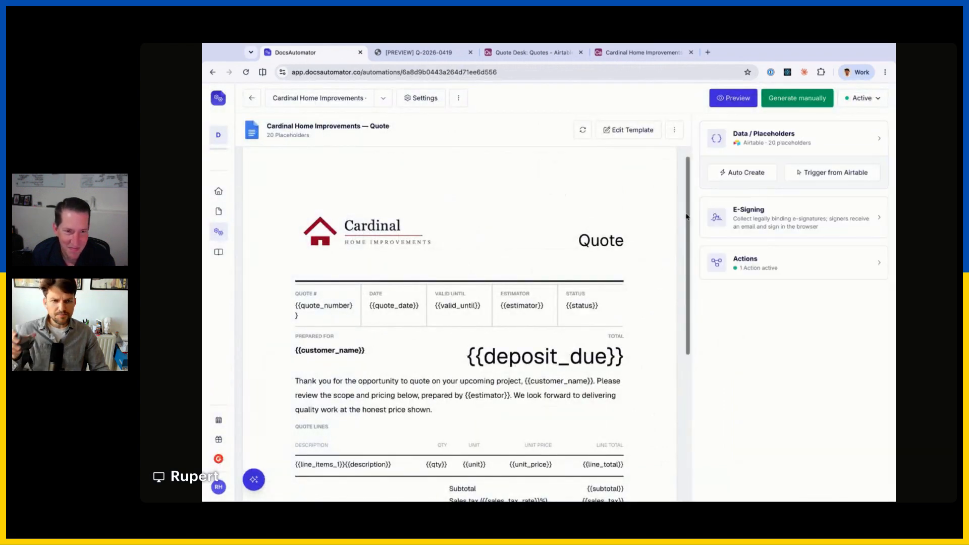
Review the Q-2026-0419 quote preview and the Airtable Quotes interface page before returning to DocsAutomator.
left_click(412, 52)
scroll(458, 198, "up", 3)
key("ctrl+Tab")
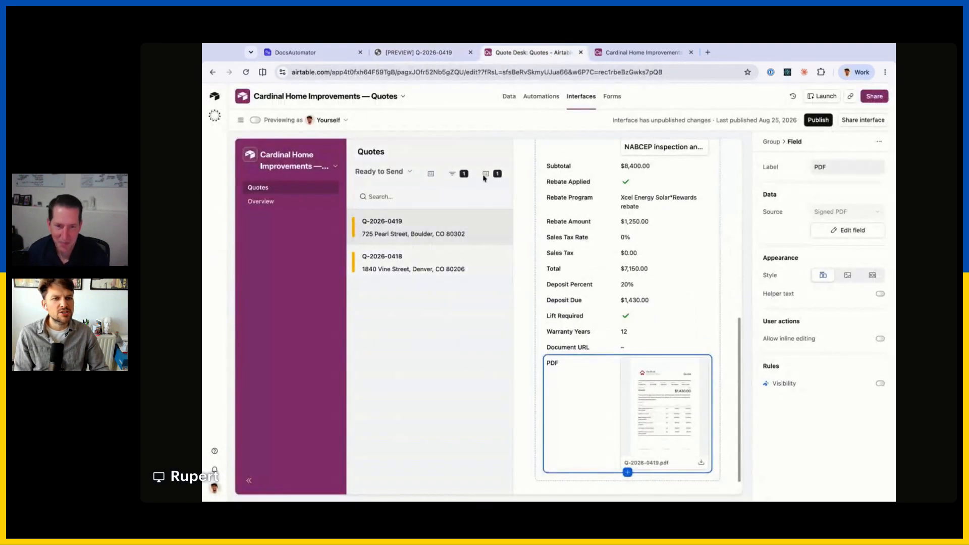
scroll(640, 255, "up", 10)
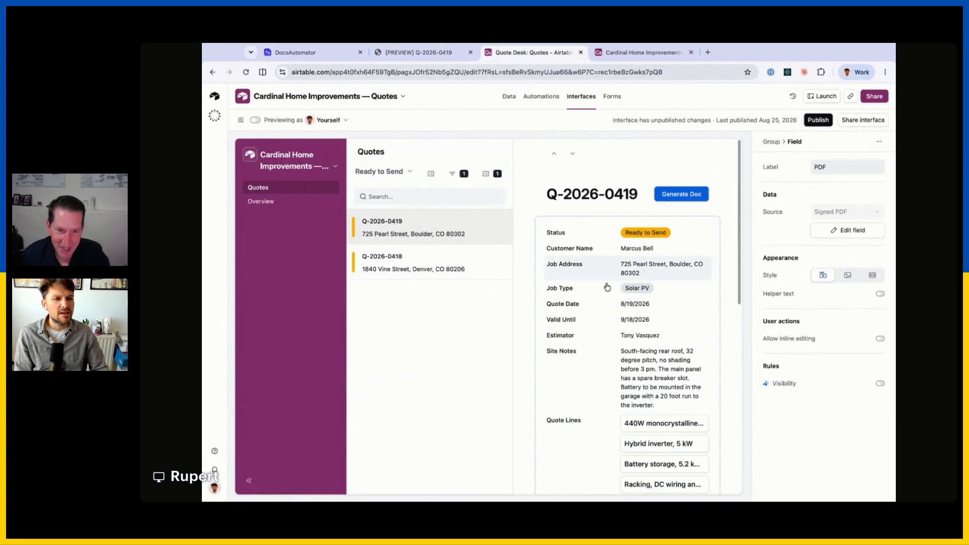
scroll(615, 325, "down", 10)
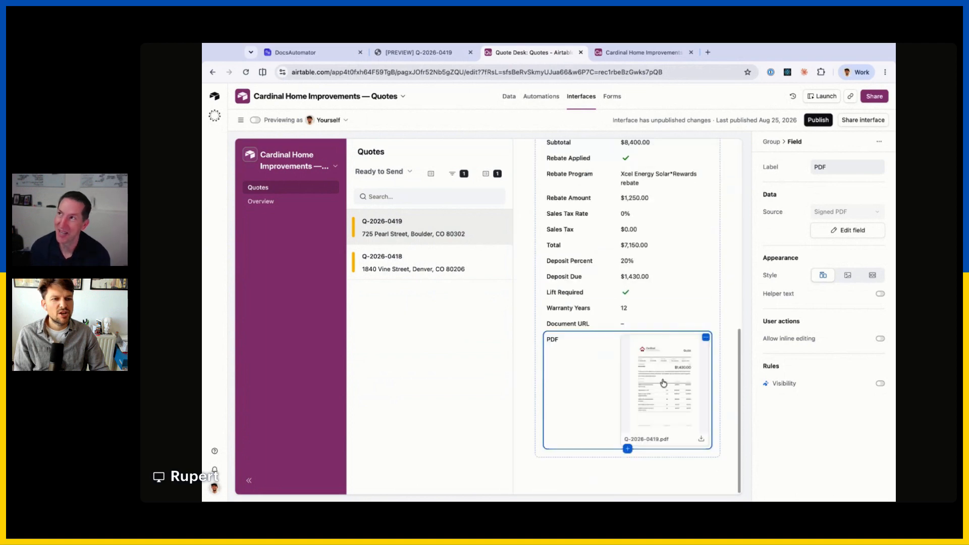
scroll(621, 346, "up", 10)
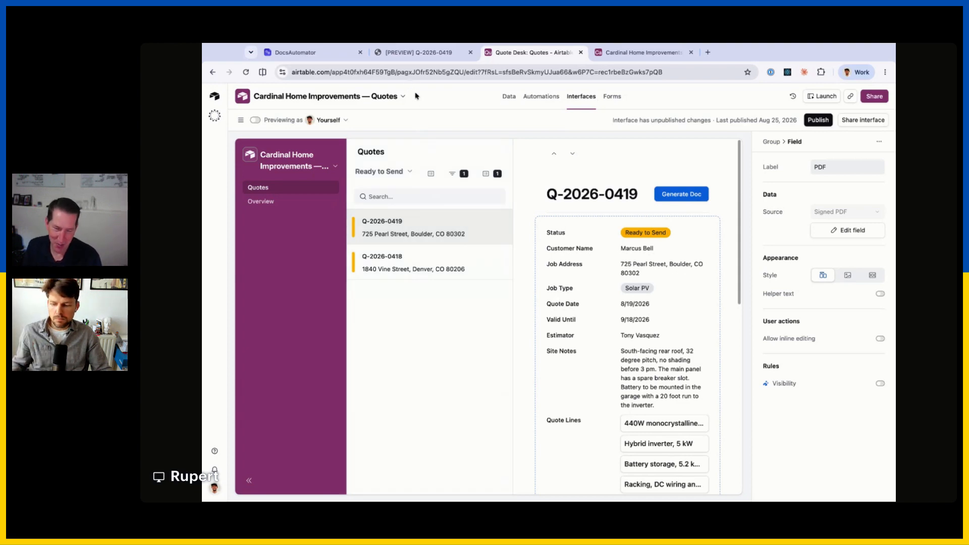
left_click(303, 53)
Start a new automation from the Automations list, then go back to the list.
mouse_move(237, 219)
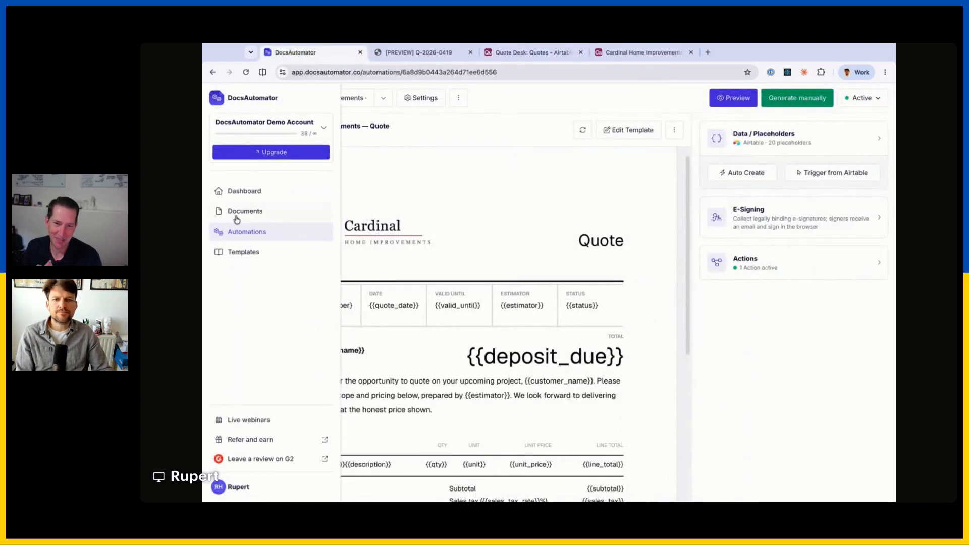
left_click(264, 231)
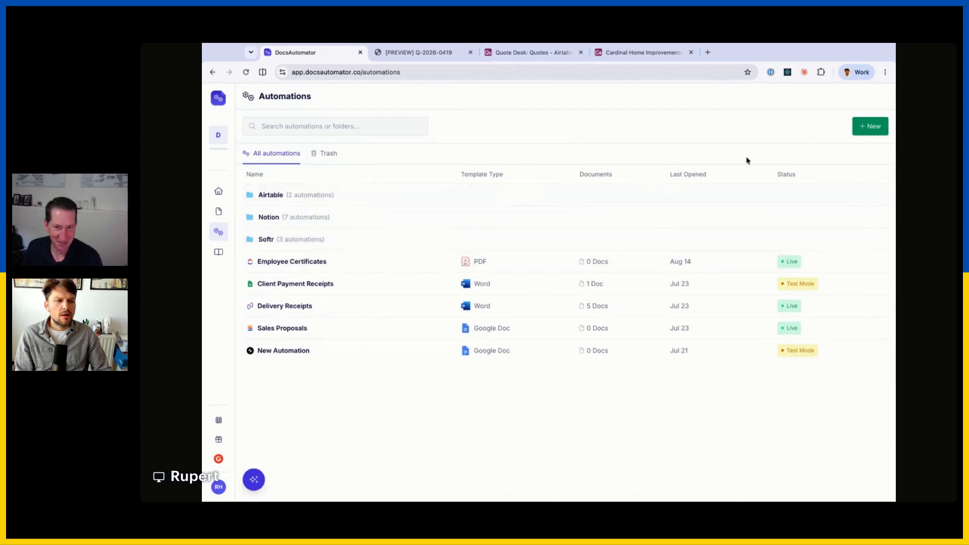
left_click(873, 126)
left_click(830, 150)
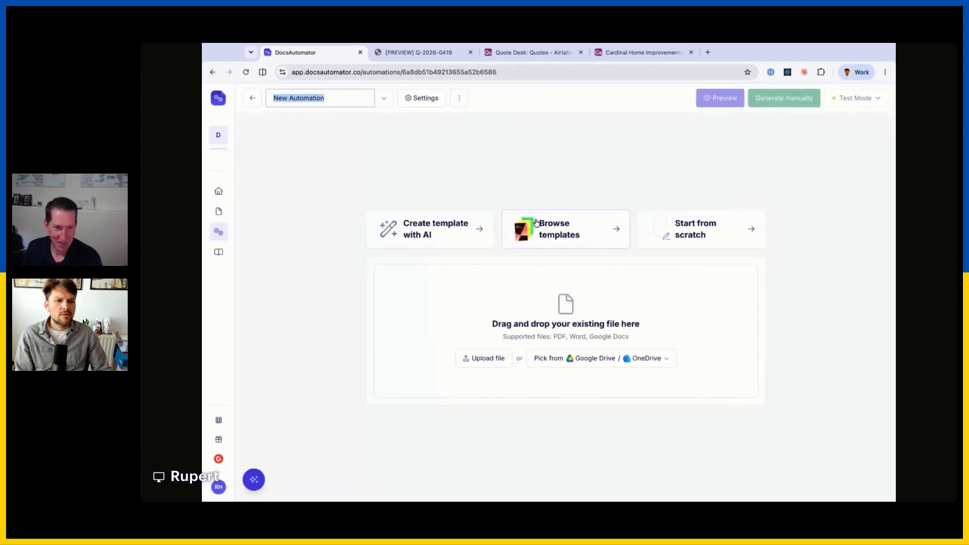
left_click(652, 200)
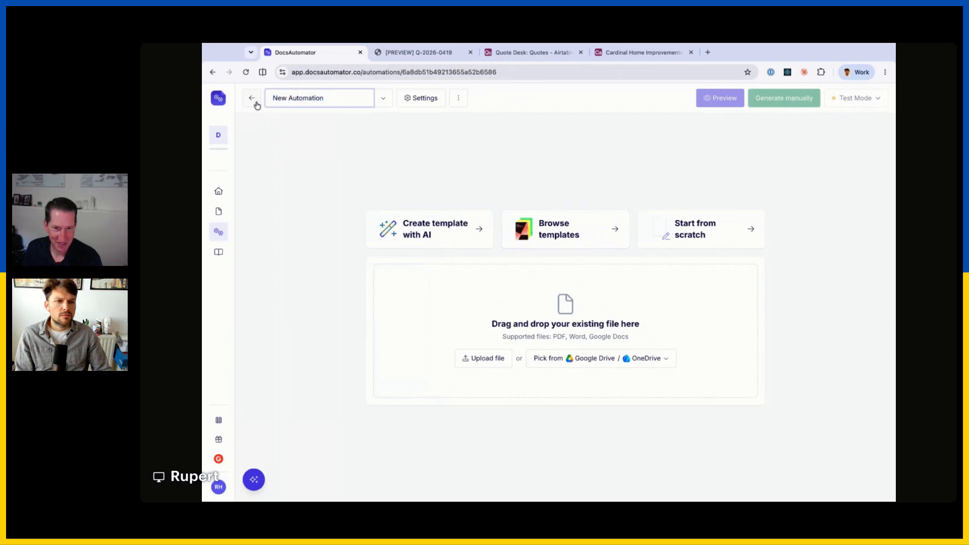
left_click(256, 105)
Remove the data sources from the Employee Certificates and Client Payment Receipts automations.
double_click(323, 284)
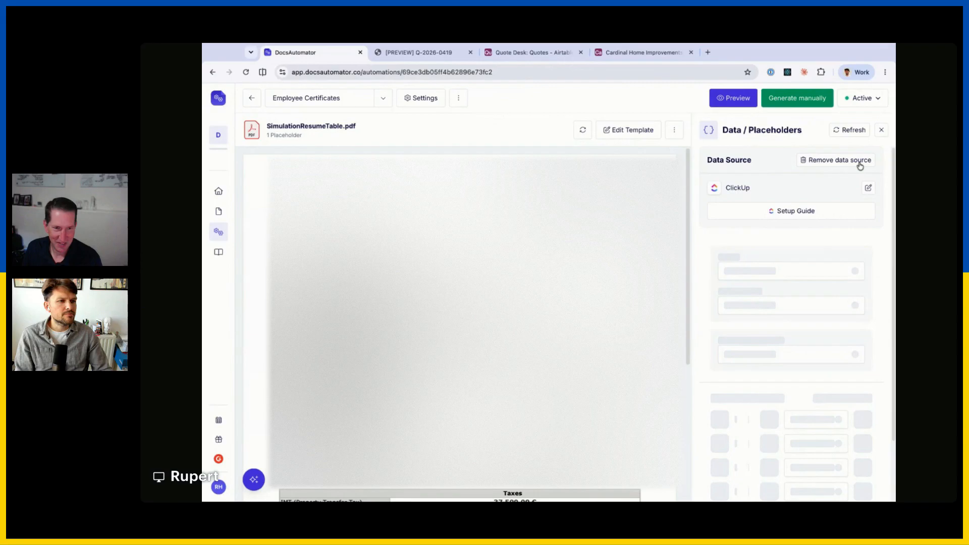
left_click(860, 160)
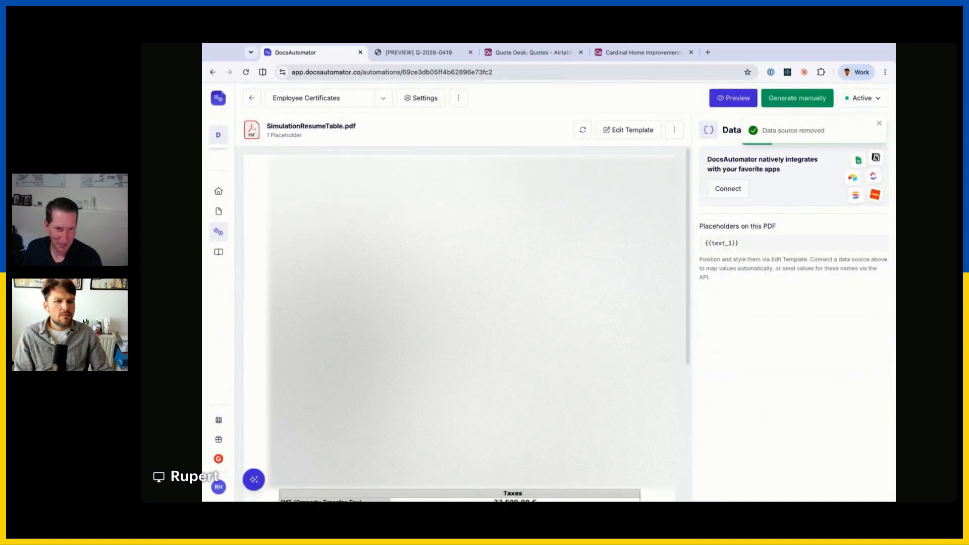
left_click(251, 98)
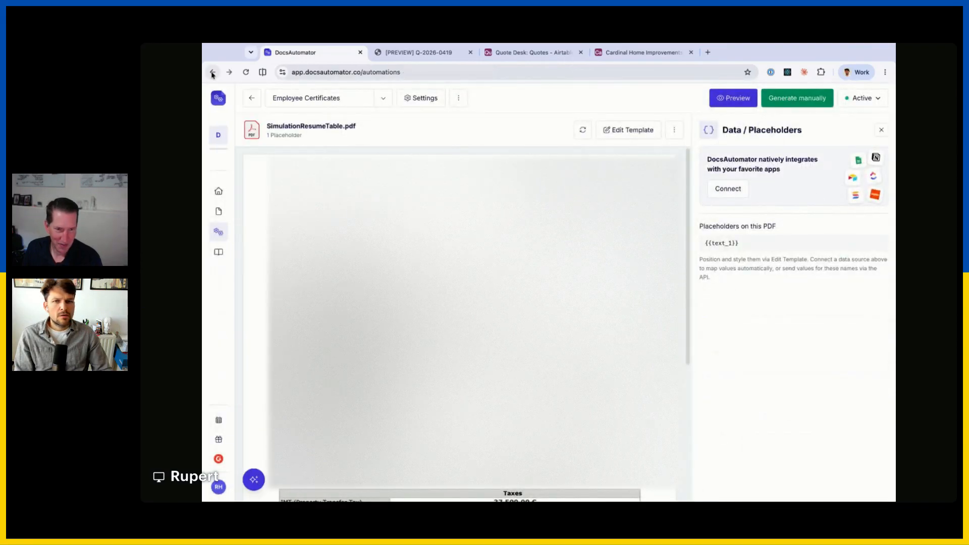
left_click(298, 283)
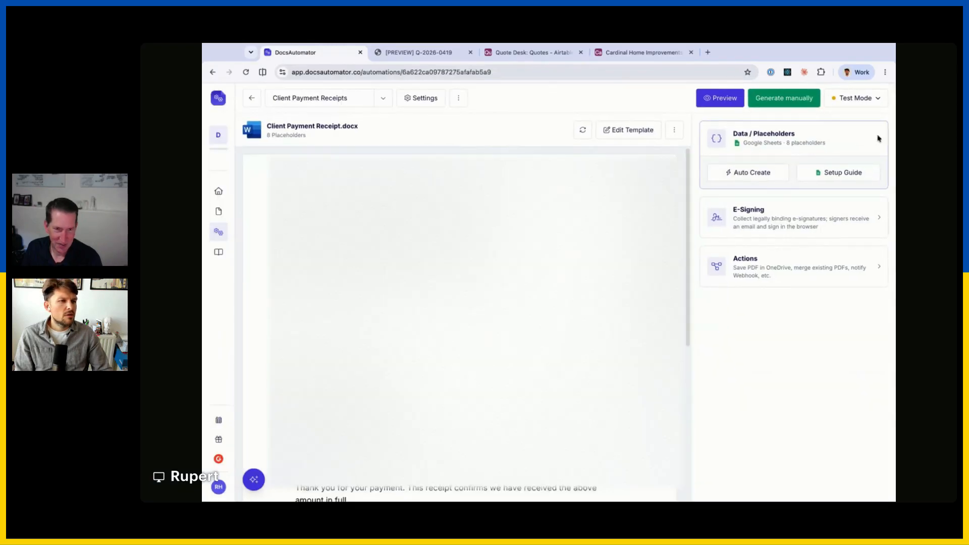
left_click(848, 166)
left_click(626, 320)
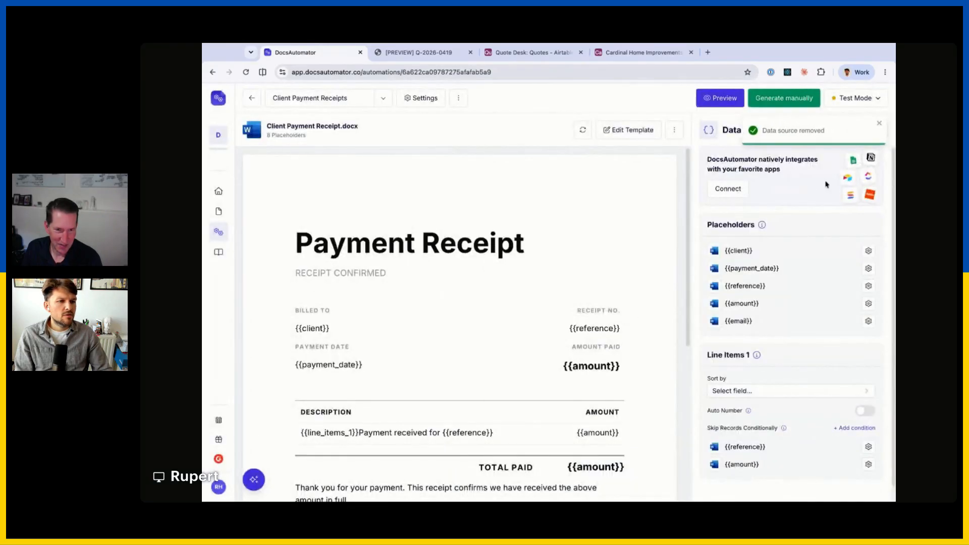
left_click(879, 124)
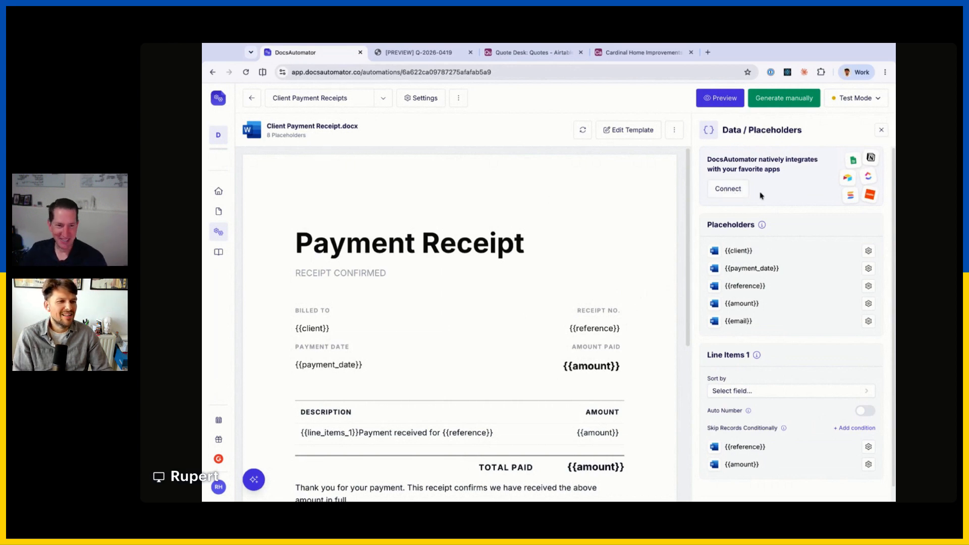
Create another automation via New > New automation from the Automations list.
left_click(218, 231)
left_click(868, 126)
left_click(828, 150)
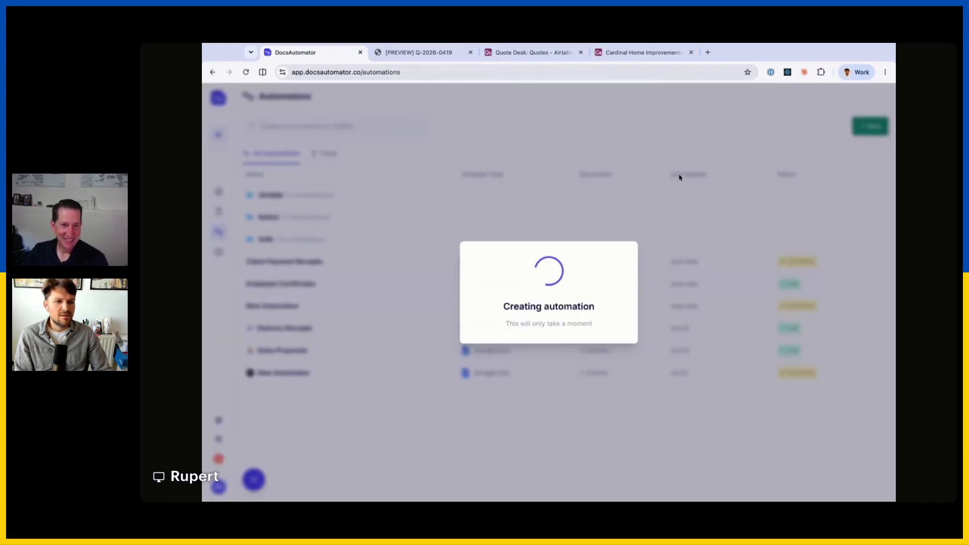
Start from scratch with a Google Docs template and show the data source choices under Data / Placeholders.
left_click(699, 233)
left_click(528, 297)
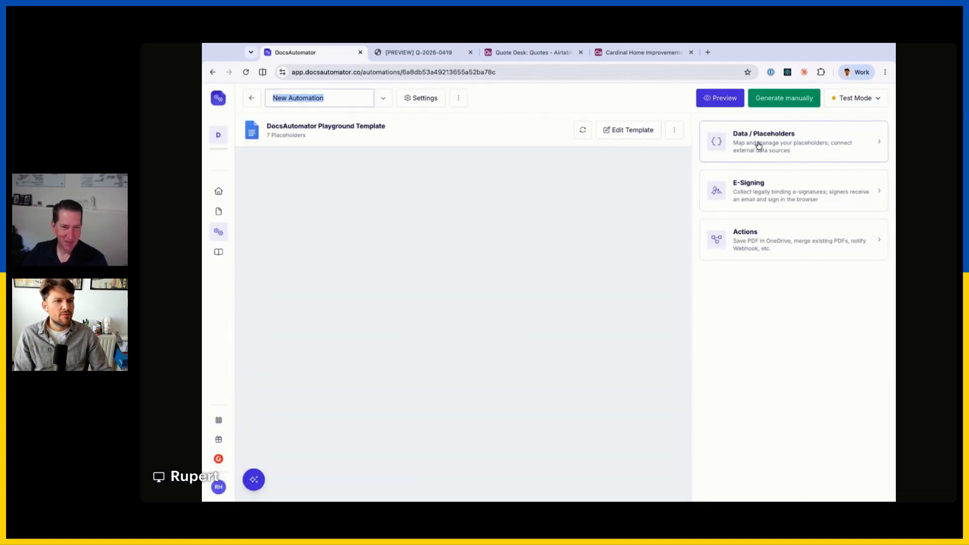
left_click(758, 145)
left_click(728, 197)
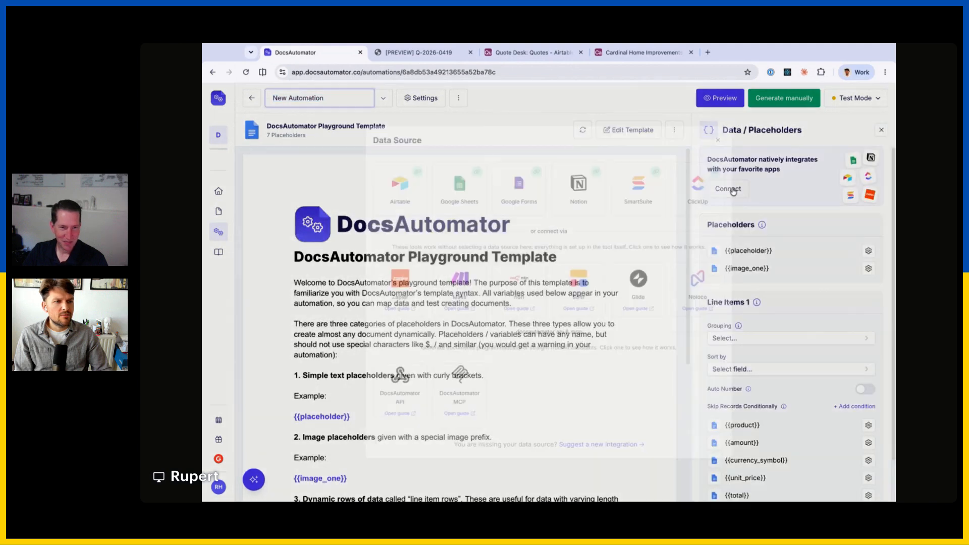